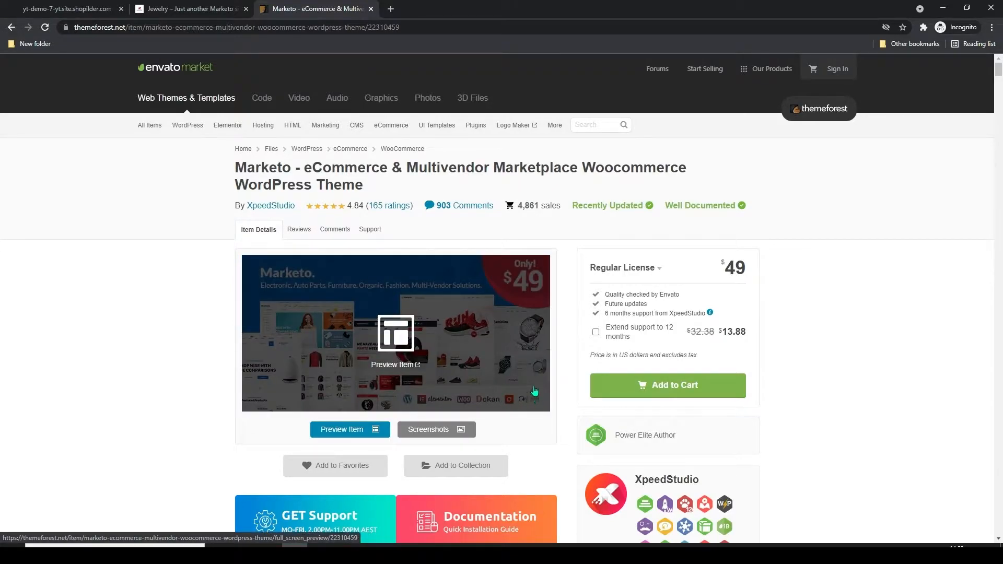
Step: Look through the Marketo WooCommerce theme's item page, including its home page and header style samples
scroll(532, 393, "down", 10)
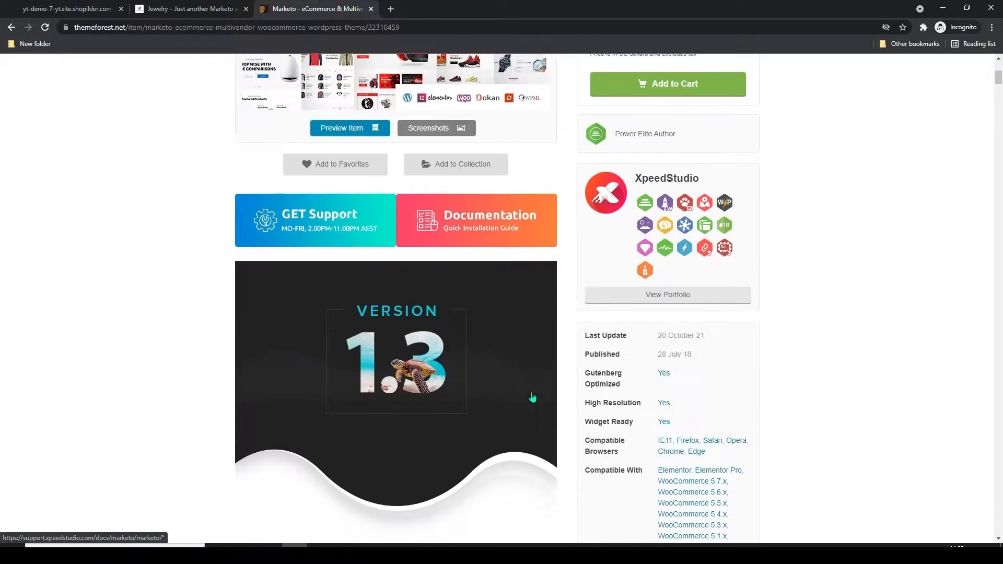
scroll(533, 397, "down", 4)
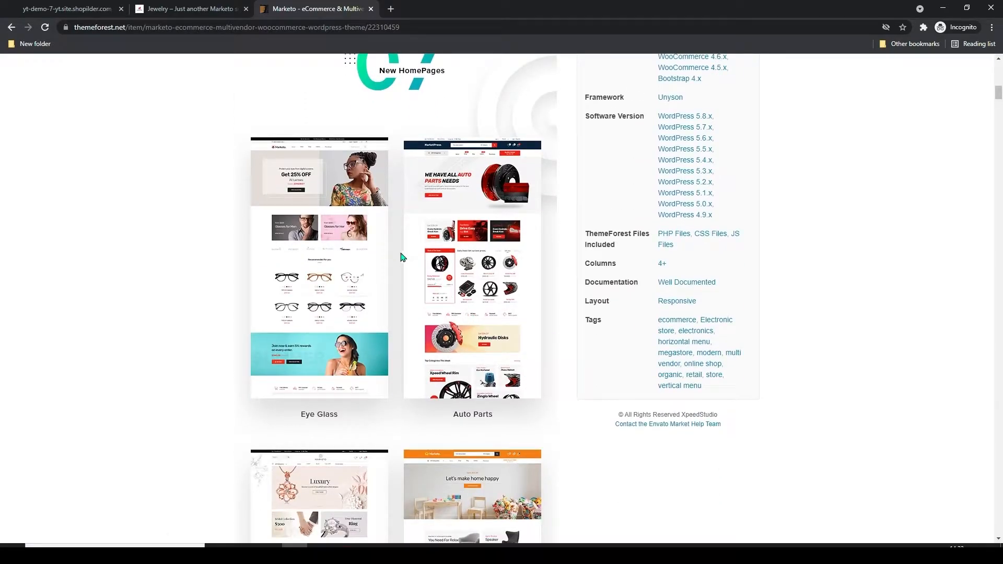
scroll(453, 193, "down", 14)
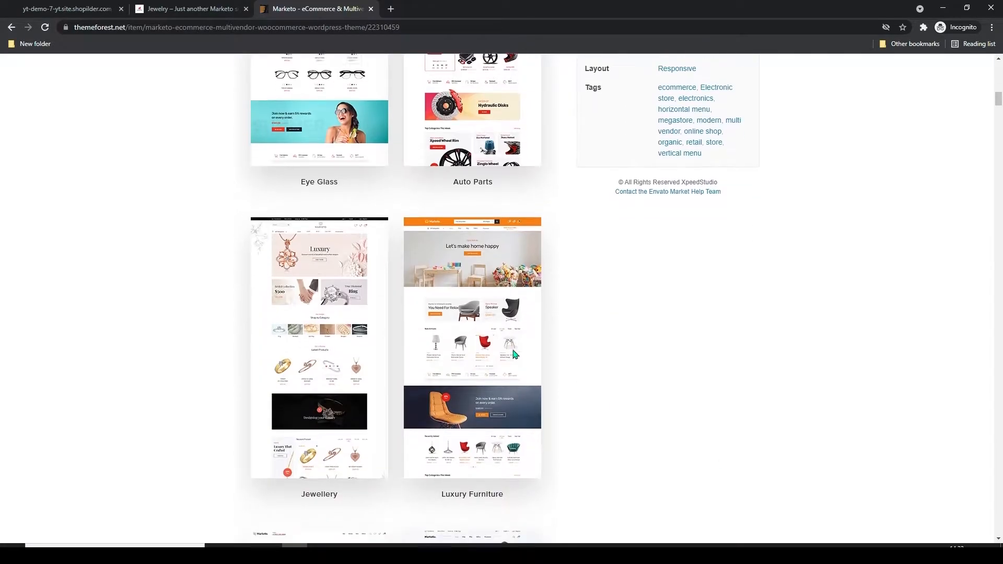
scroll(514, 354, "down", 7)
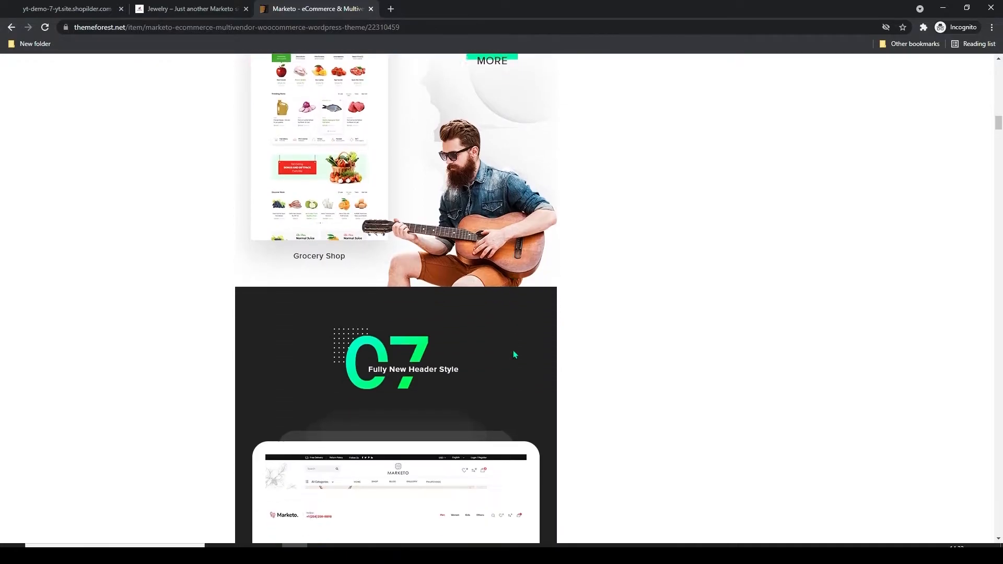
key("Home")
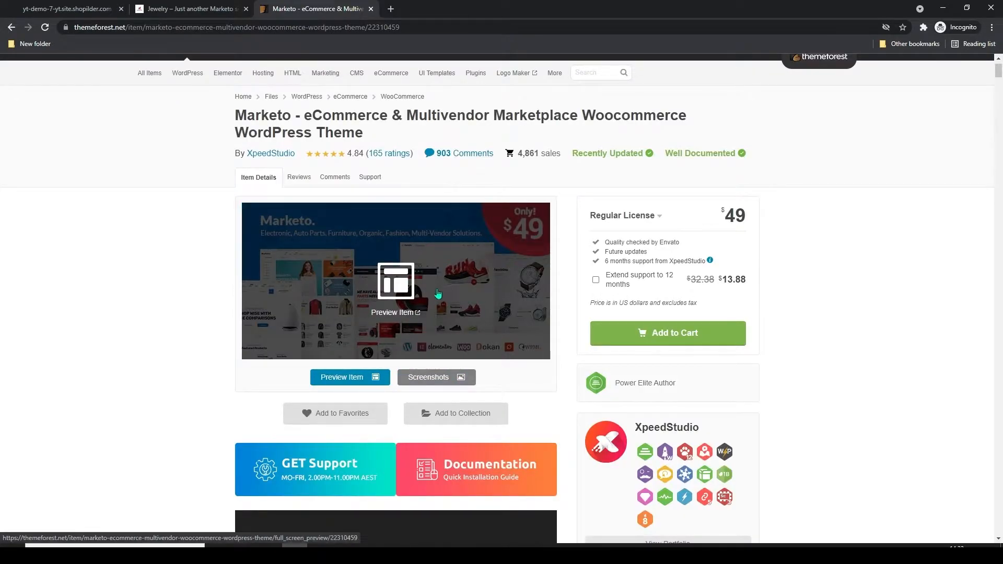
Step: Open the Marketo theme's live preview and browse its gallery of demo stores
left_click(401, 288)
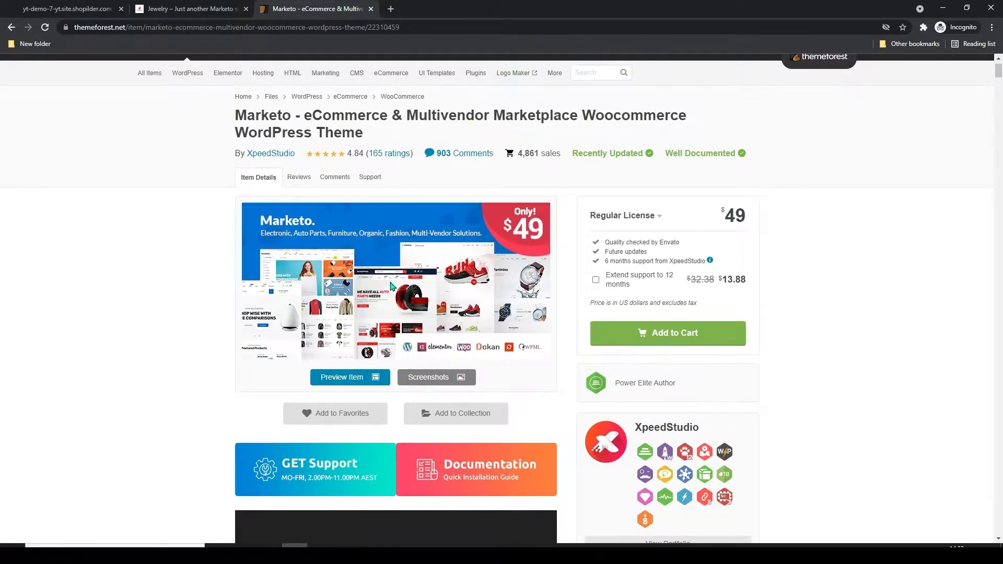
scroll(490, 349, "down", 8)
scroll(491, 359, "down", 5)
scroll(491, 358, "up", 3)
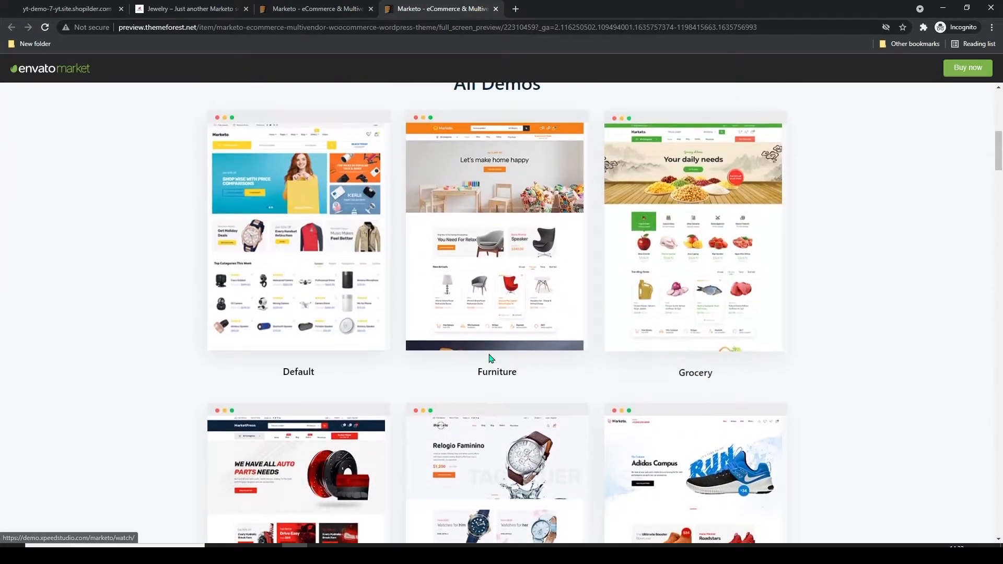
scroll(593, 347, "down", 5)
scroll(588, 441, "up", 9)
Step: Open the Furniture demo store and look through its home page
left_click(510, 425)
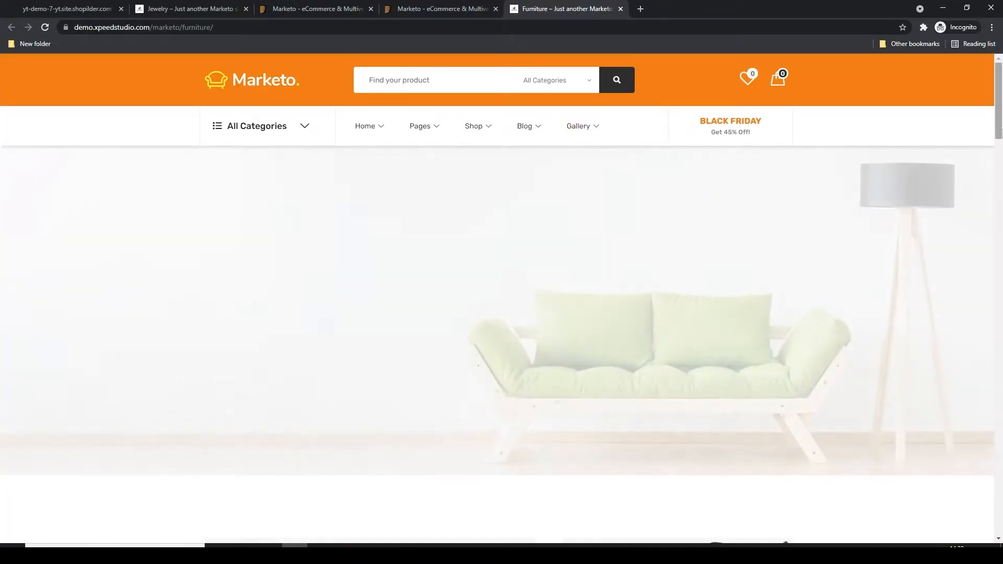
scroll(616, 385, "down", 1)
scroll(616, 385, "down", 15)
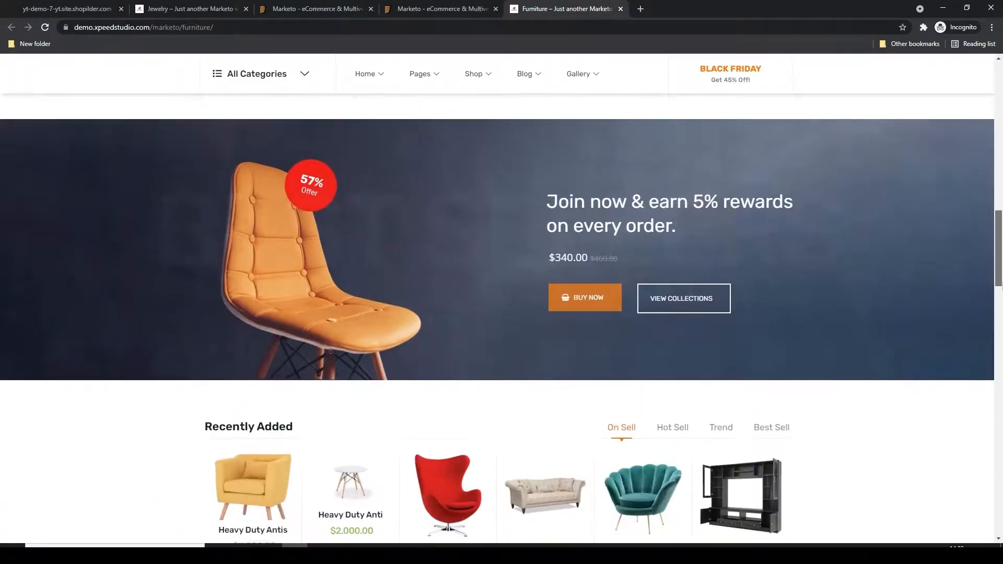
left_click_drag(998, 285, 999, 135)
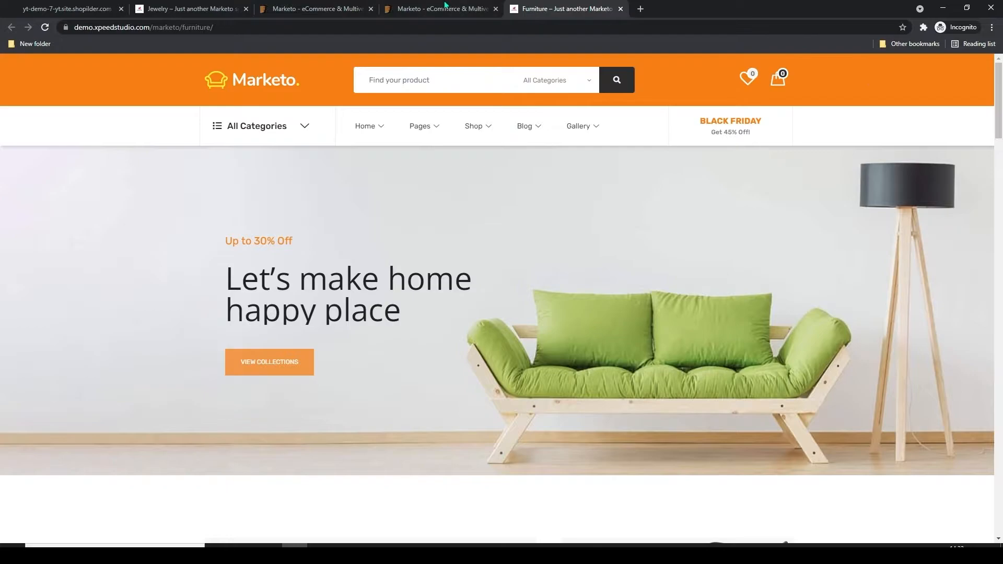
Step: Return to the demo gallery, open the Jewelry demo store and look through its home page
left_click(422, 7)
scroll(395, 340, "down", 8)
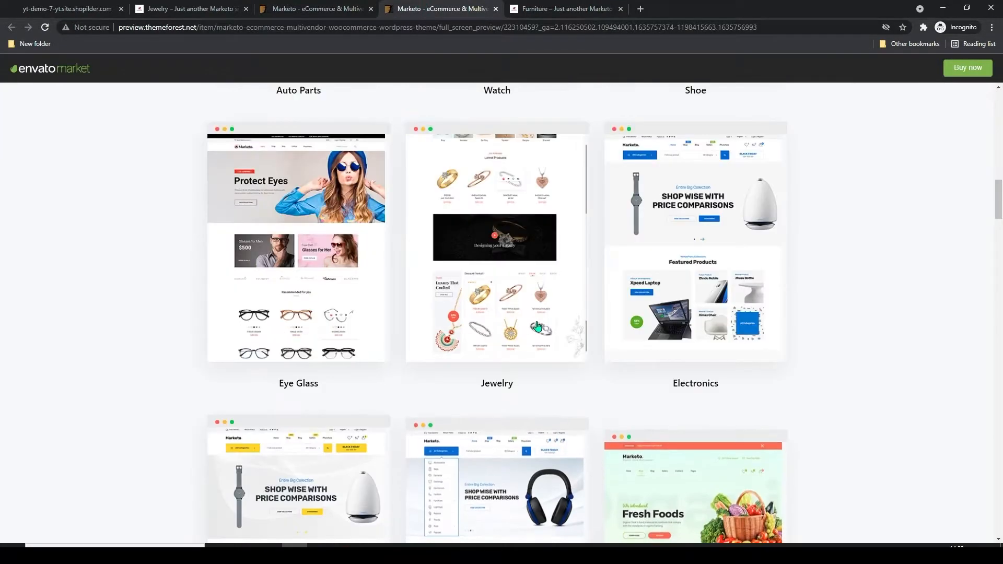
left_click(512, 223)
scroll(712, 286, "down", 10)
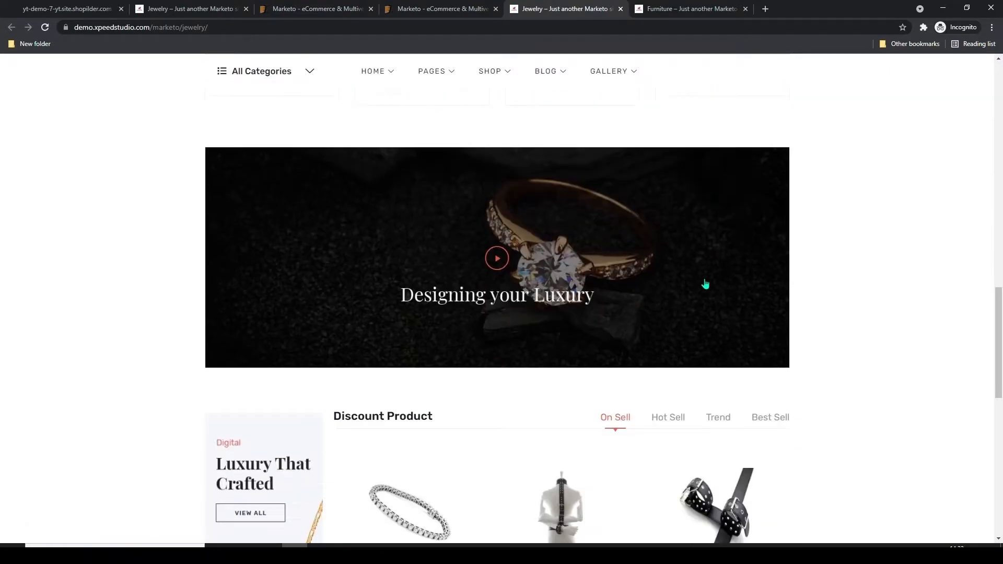
left_click(418, 8)
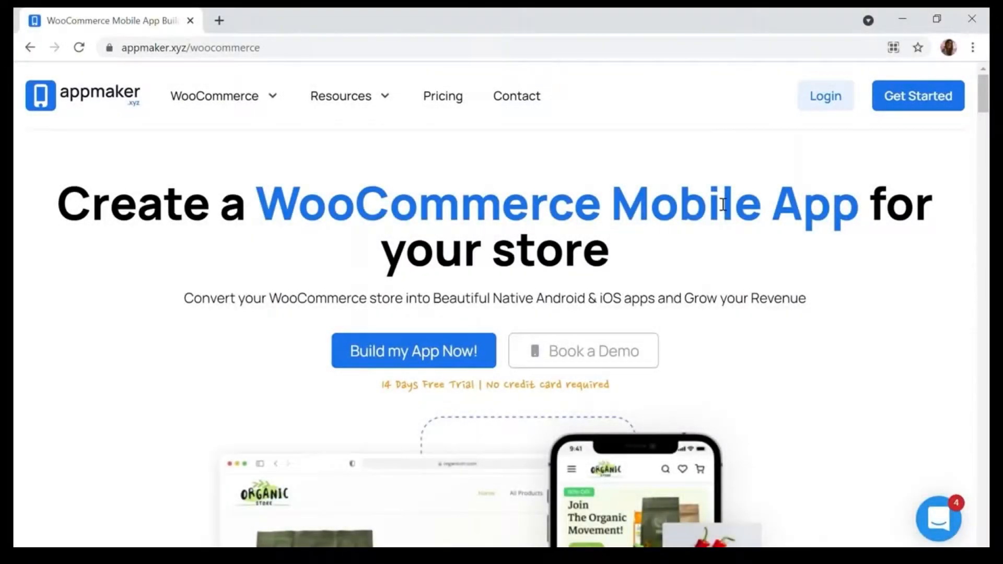
Step: Look through Appmaker's WooCommerce mobile app page, including the app mockups and store statistics
scroll(723, 203, "down", 4)
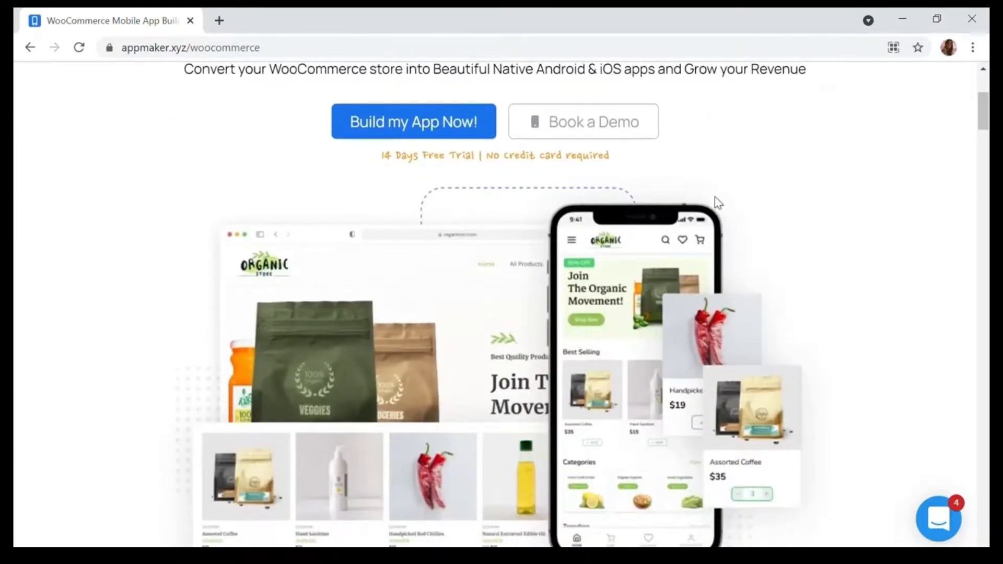
scroll(715, 198, "down", 1)
scroll(715, 200, "down", 1)
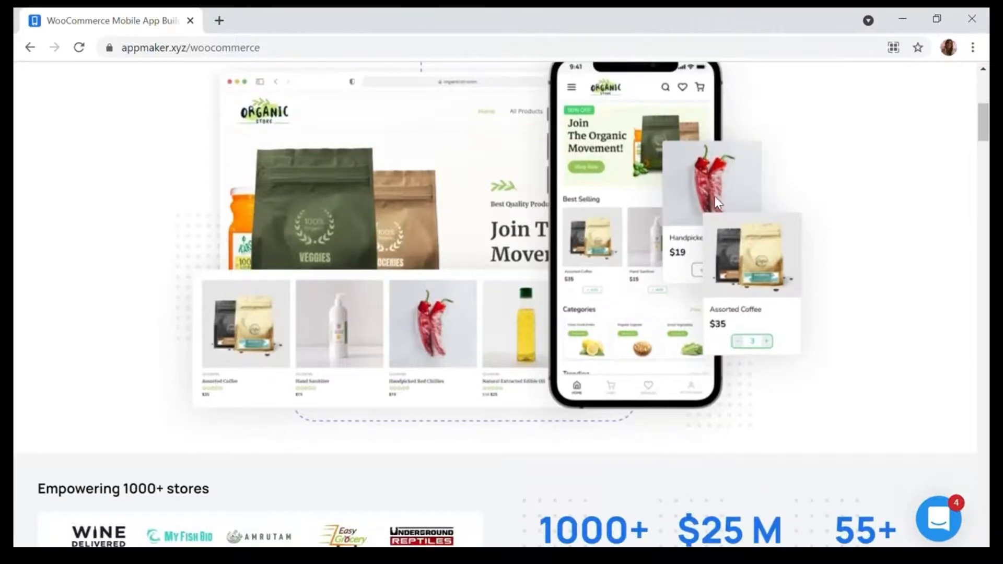
scroll(716, 200, "down", 1)
scroll(715, 198, "down", 3)
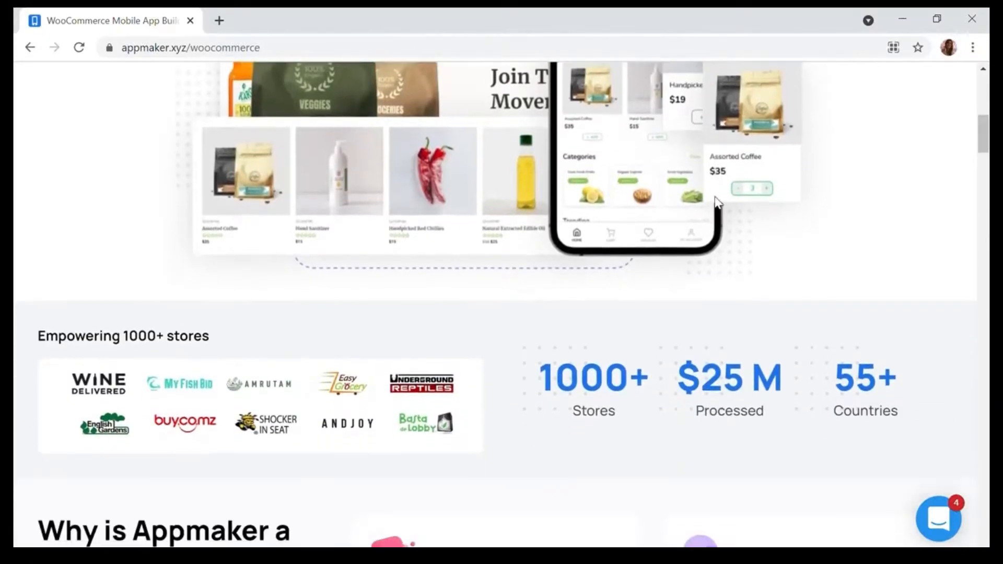
scroll(714, 198, "up", 1)
scroll(715, 198, "up", 5)
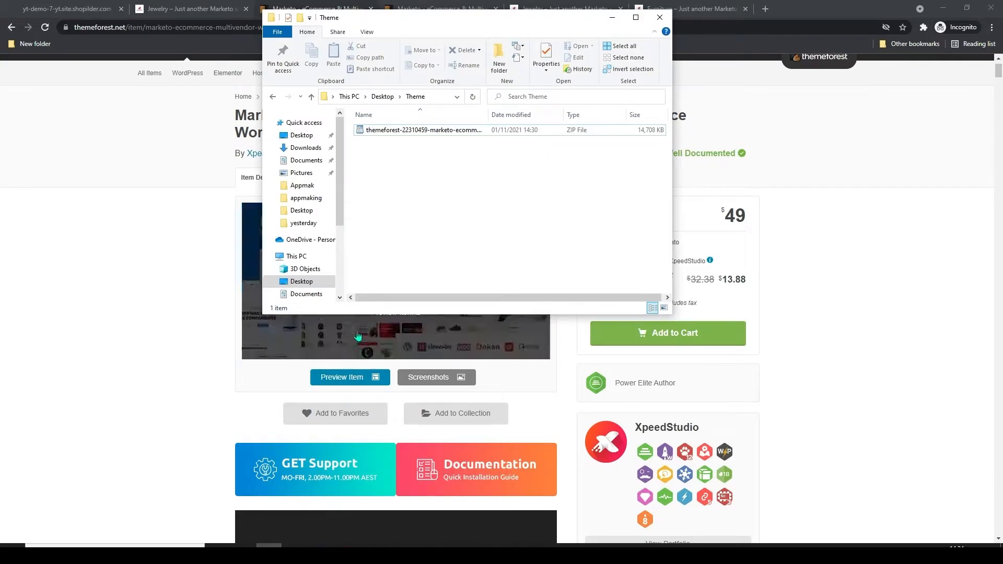
Step: Extract the downloaded themeforest Marketo ZIP file into the Theme folder with 7-Zip
left_click(413, 135)
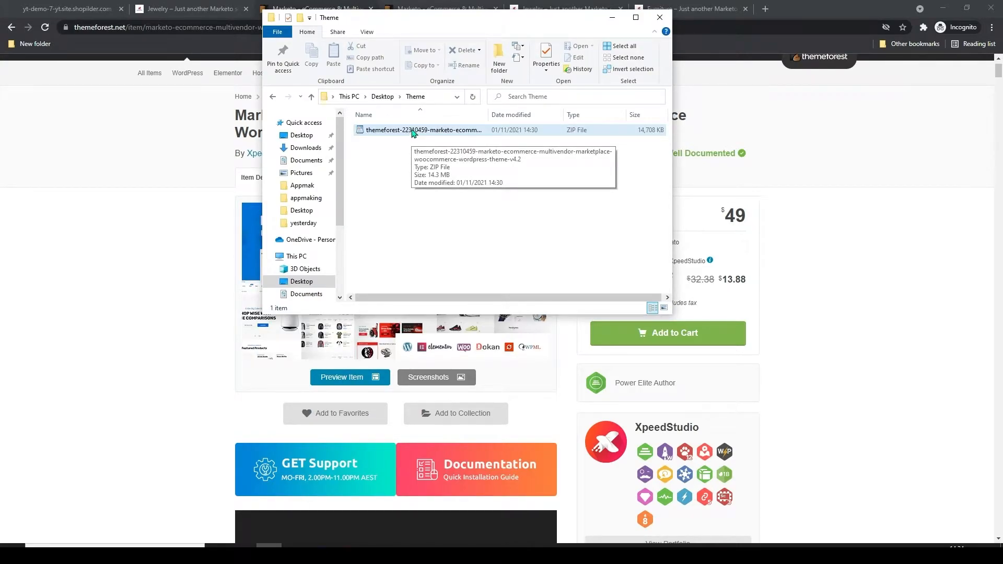
right_click(412, 132)
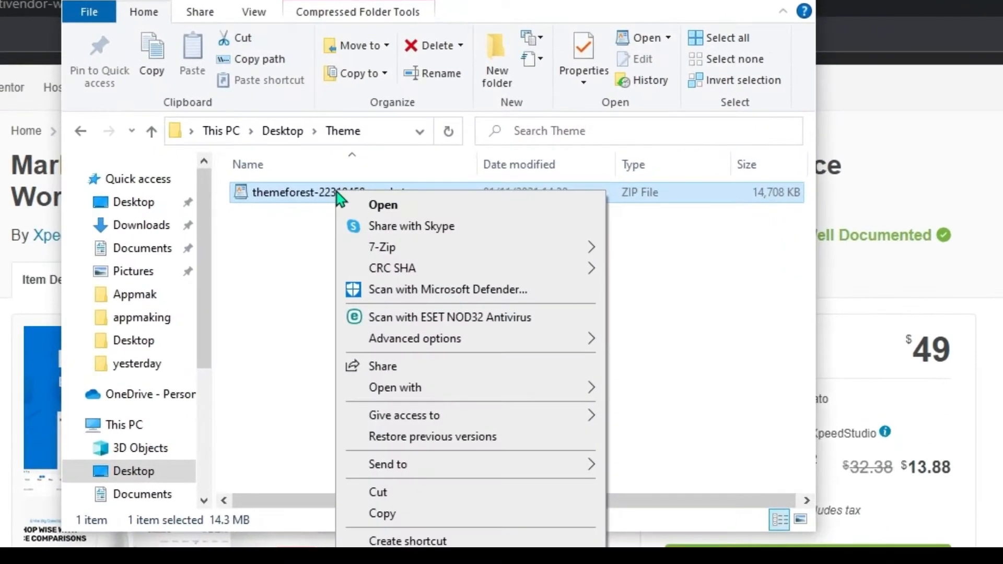
mouse_move(549, 165)
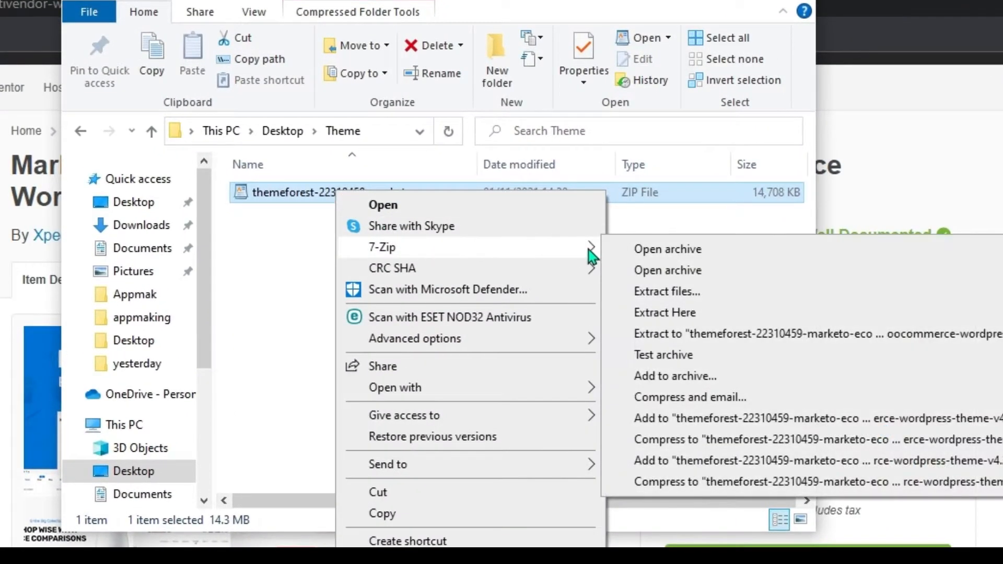
left_click(669, 312)
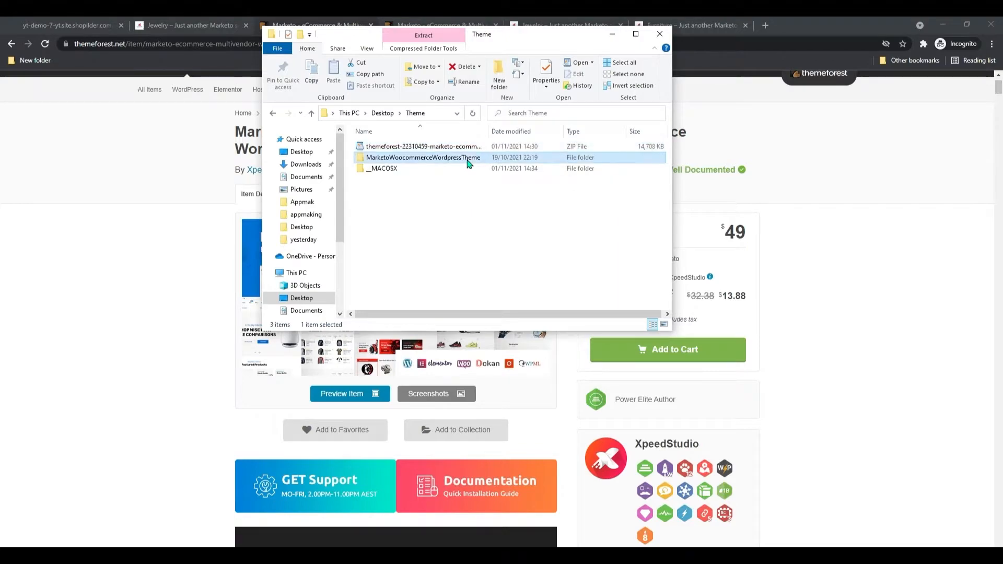
Step: Open the Marketo documentation's index page from the documentation folder inside MarketoWoocommerceWordpressTheme
double_click(437, 211)
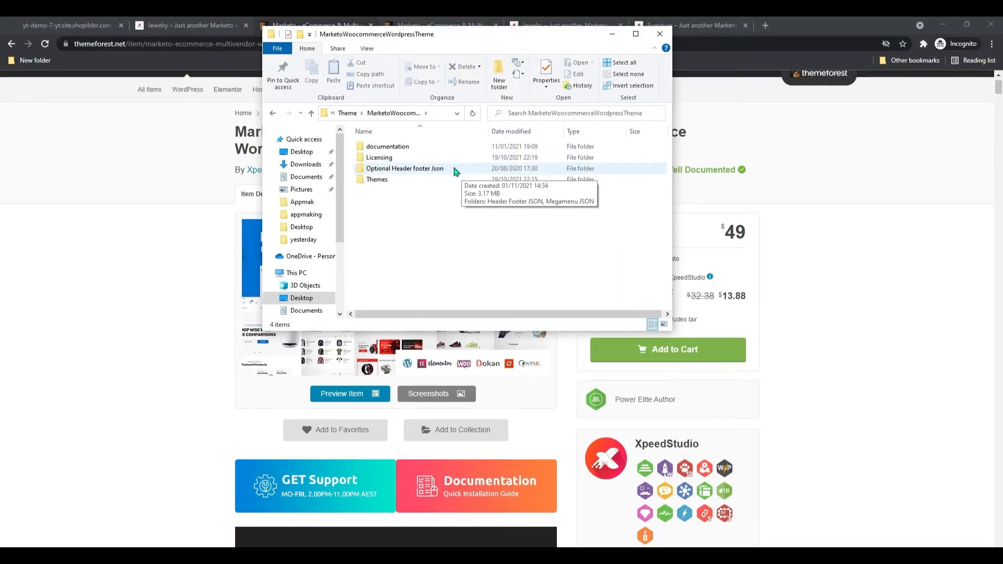
double_click(403, 149)
double_click(403, 149)
double_click(386, 178)
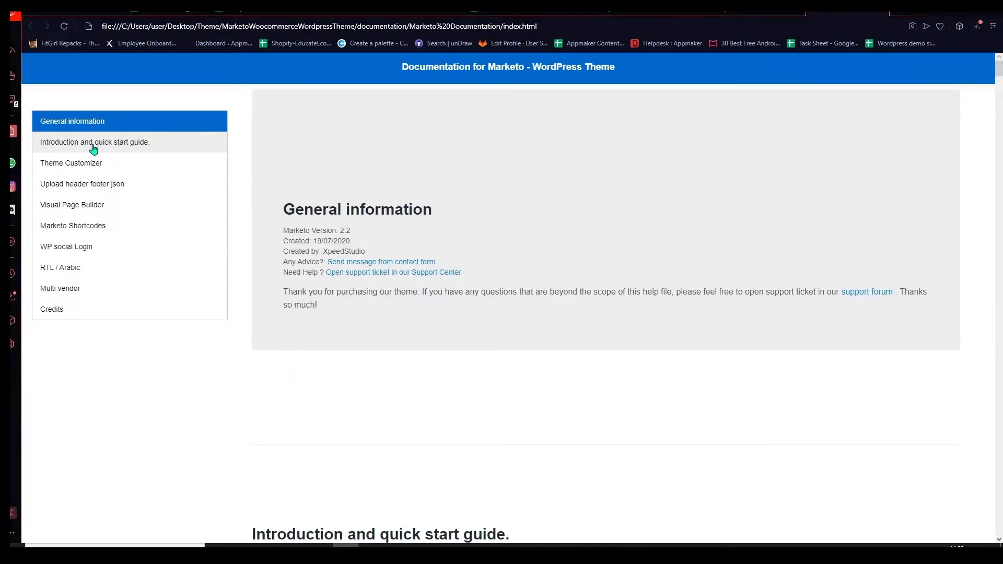
Step: Browse the Marketo documentation, from the introduction and quick start guide through the theme setup and customization sections
left_click(92, 143)
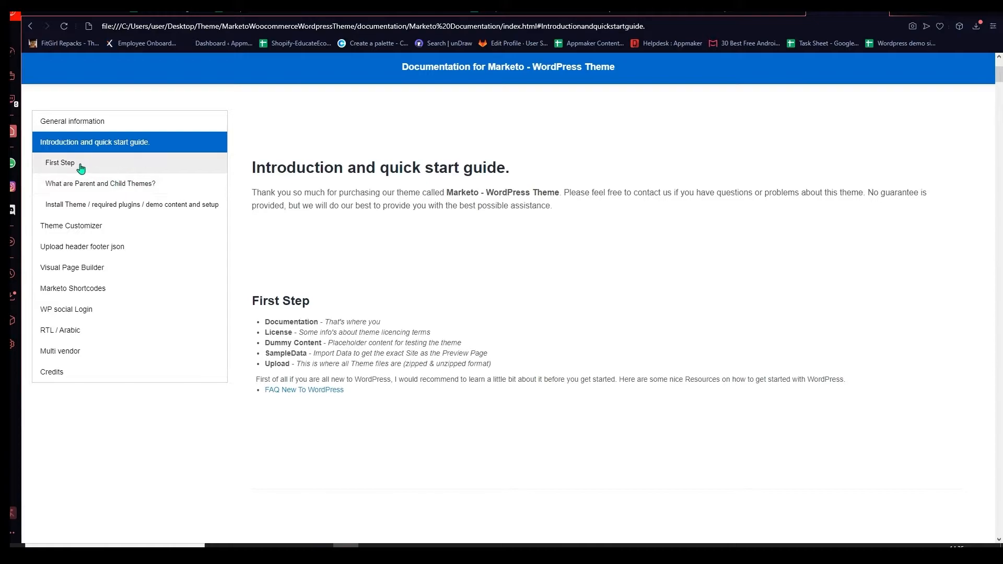
left_click(107, 184)
left_click(107, 205)
left_click(98, 227)
left_click(78, 246)
left_click(72, 350)
left_click(72, 331)
Step: Go back to the extracted MarketoWoocommerceWordpressTheme folder in File Explorer and open its Themes subfolder
left_click(269, 546)
left_click(273, 98)
left_click(272, 97)
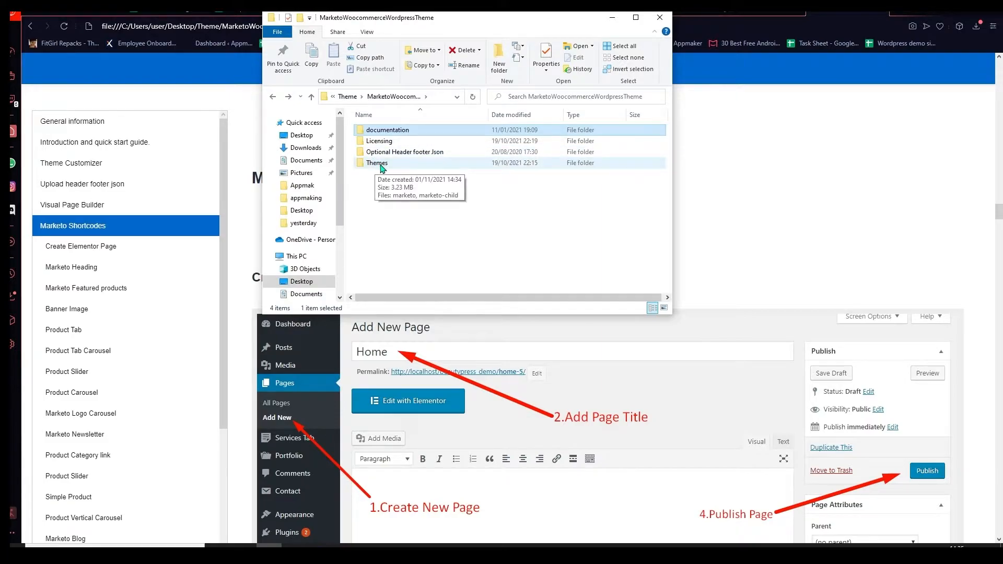
double_click(378, 163)
mouse_move(339, 297)
left_mouse_down()
mouse_move(306, 242)
mouse_move(334, 283)
left_mouse_up()
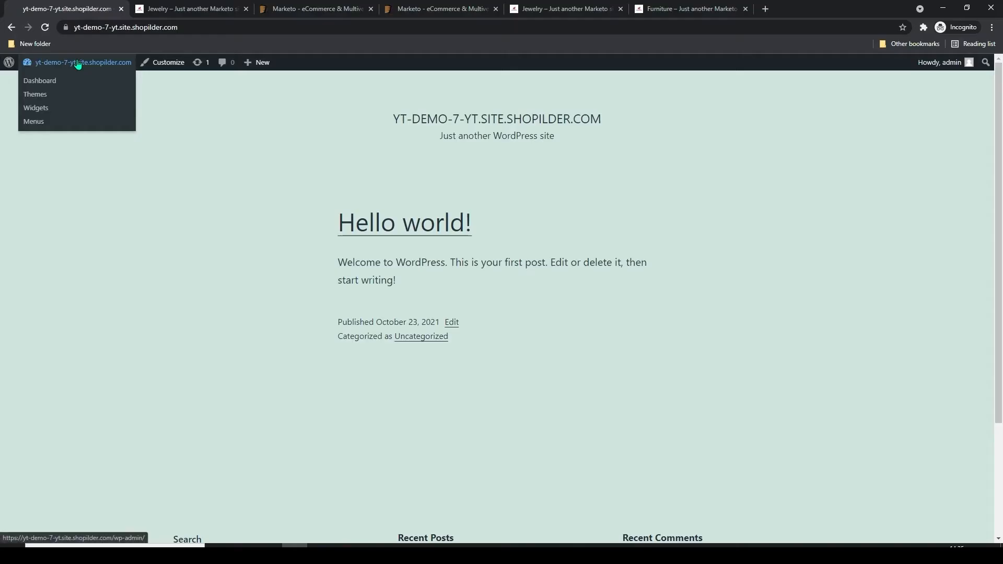
Step: Go to the site's WordPress dashboard in the browser and open the page for adding a new theme
left_click(52, 82)
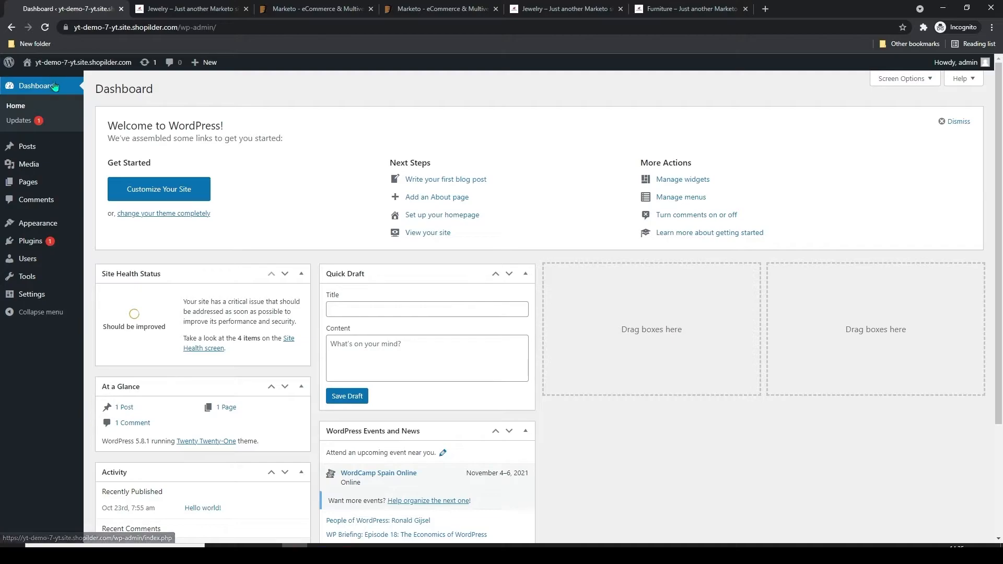
left_click(55, 225)
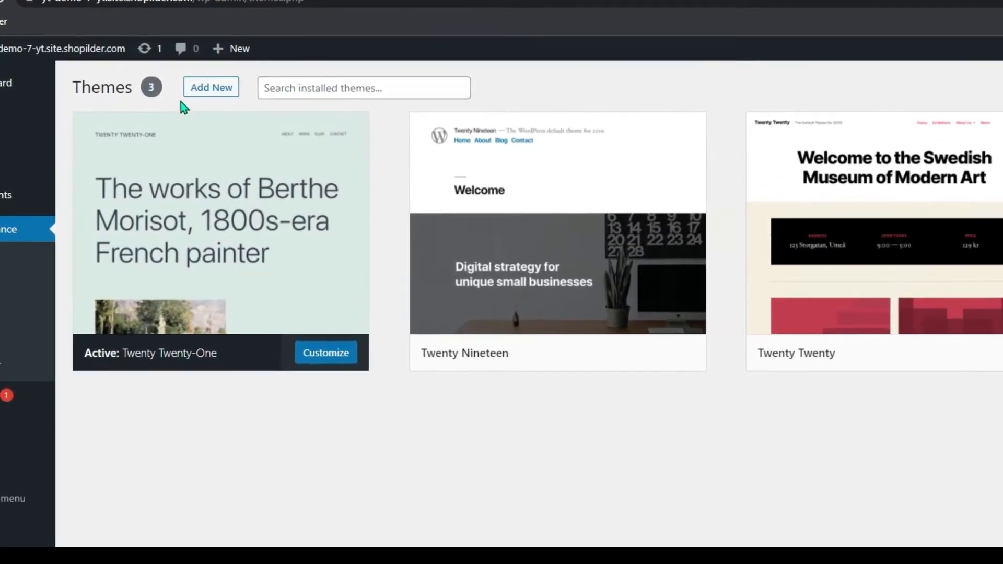
left_click(211, 88)
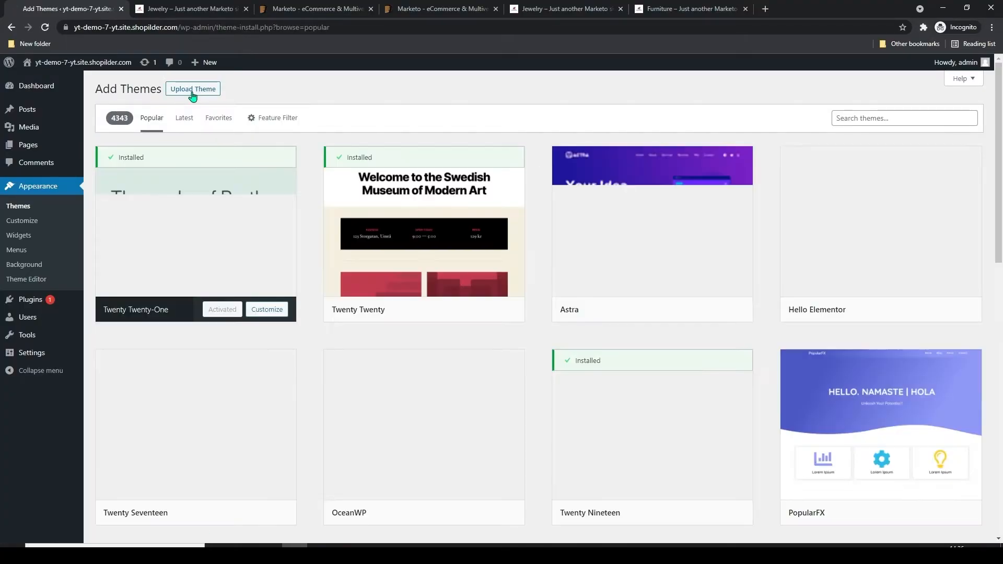
Step: Upload marketo.zip from the extracted Themes folder, install it and activate the Marketo theme
left_click(193, 90)
left_click(465, 186)
double_click(340, 101)
double_click(355, 99)
double_click(337, 91)
left_click(334, 90)
left_click(914, 525)
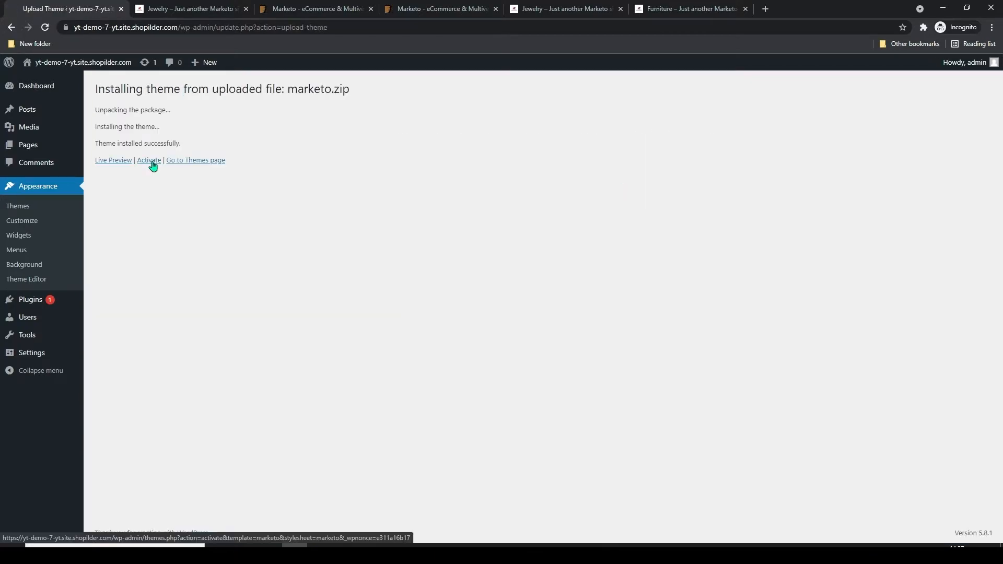
left_click(151, 162)
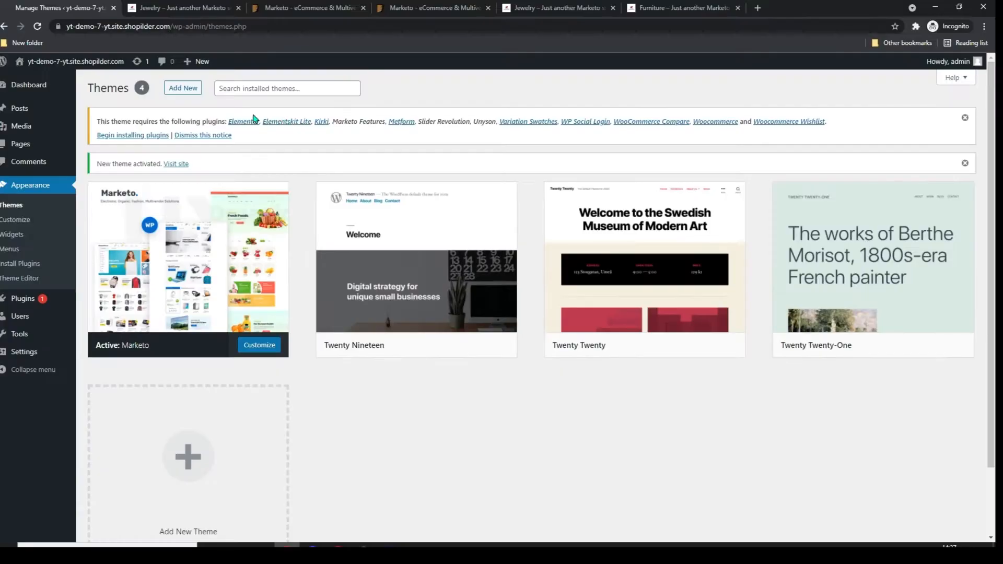
Step: Review the details of the Elementor plugin required by the theme
left_click(243, 125)
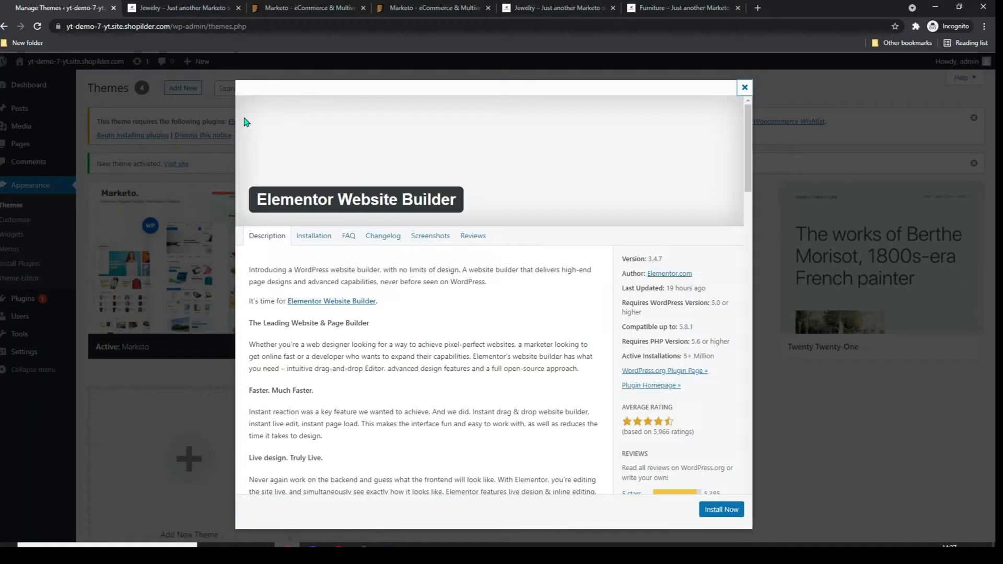
scroll(447, 328, "down", 2)
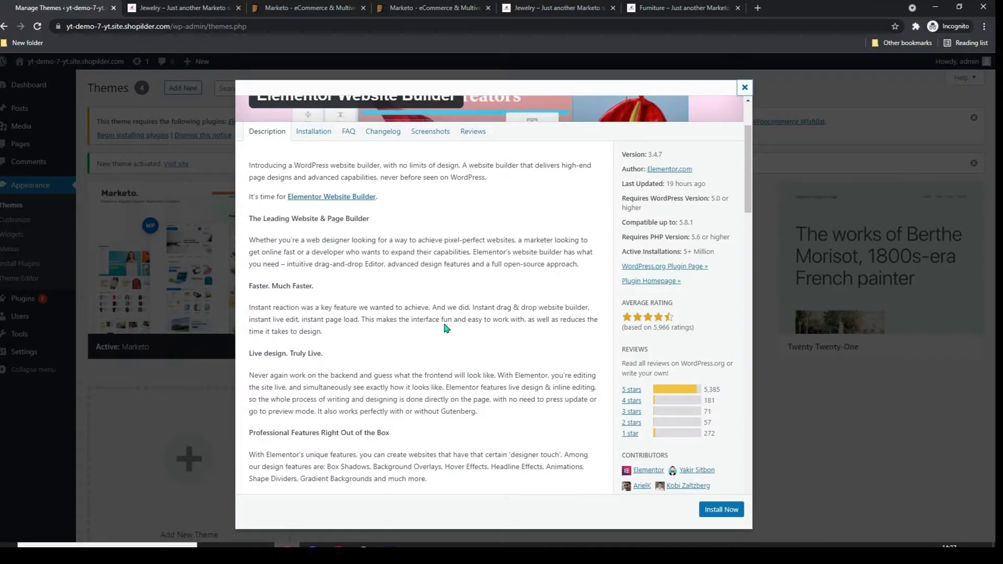
scroll(447, 327, "up", 1)
left_click_drag(748, 194, 755, 392)
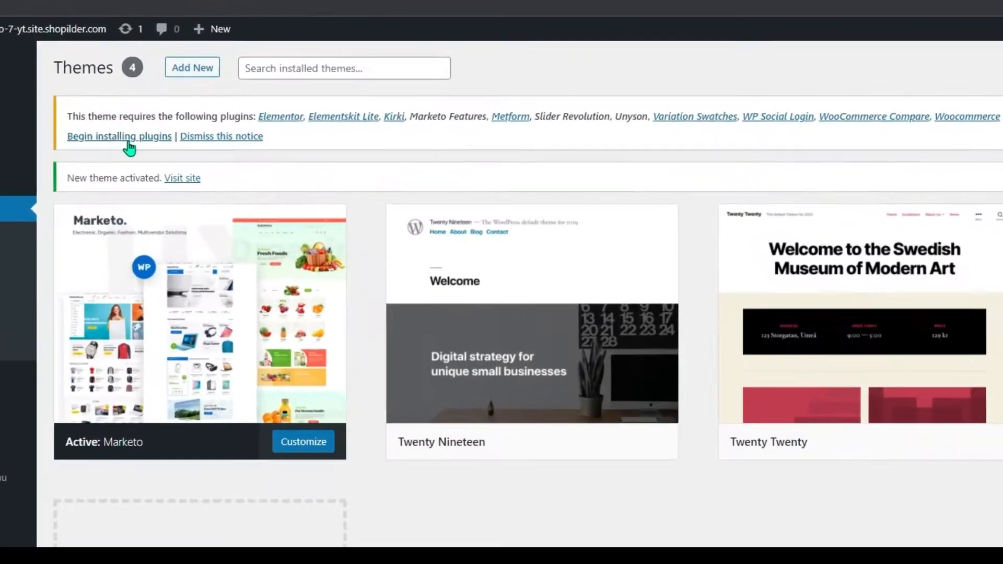
Step: Go to the theme's required plugins installer and bulk install all twelve listed plugins, from Elementor to Woocommerce Wishlist
left_click(139, 137)
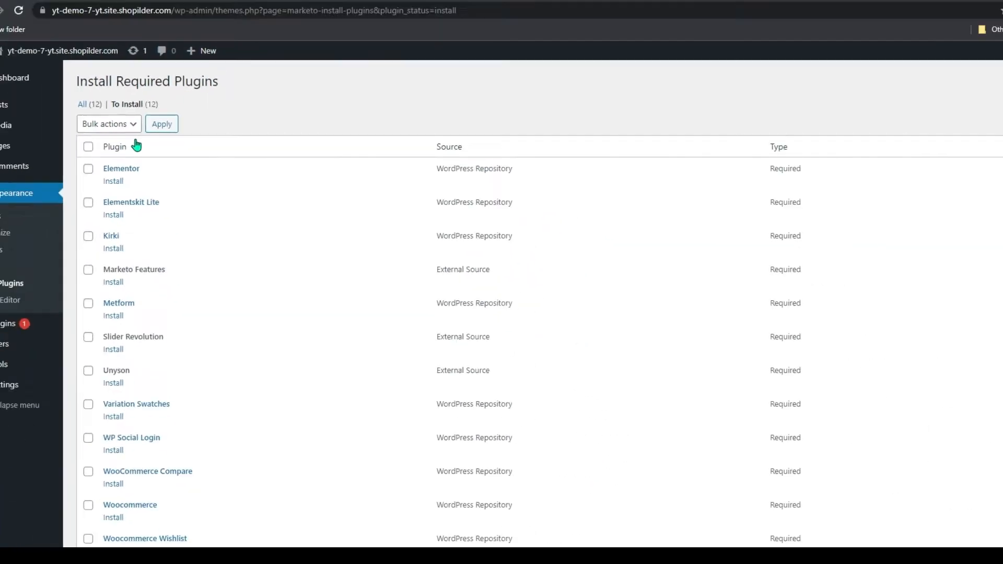
scroll(204, 311, "down", 1)
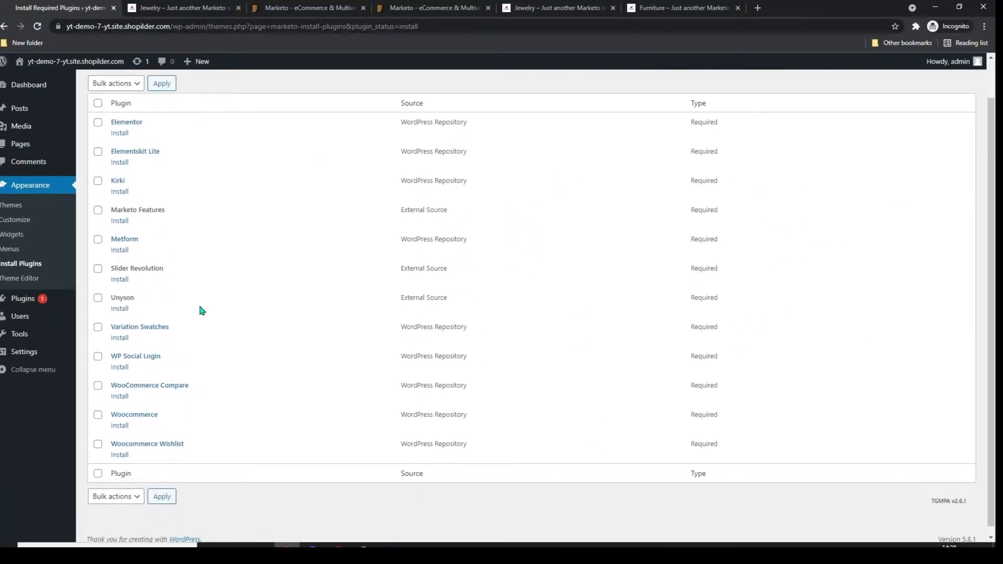
left_click(98, 115)
left_click(97, 144)
left_click(98, 173)
left_click(98, 202)
left_click(98, 232)
left_click(98, 261)
left_click(98, 291)
scroll(111, 175, "up", 1)
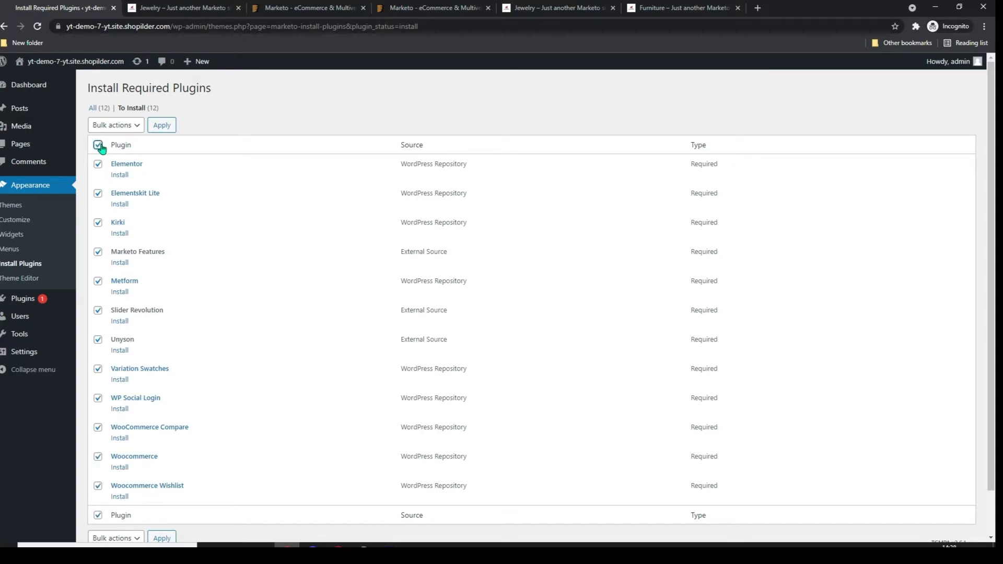
left_click(140, 126)
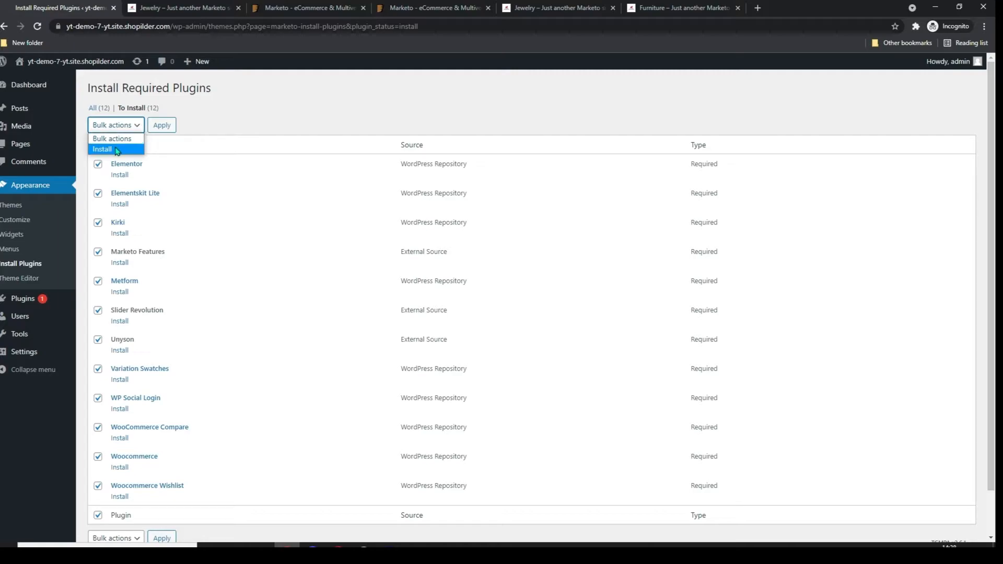
left_click(116, 149)
left_click(162, 125)
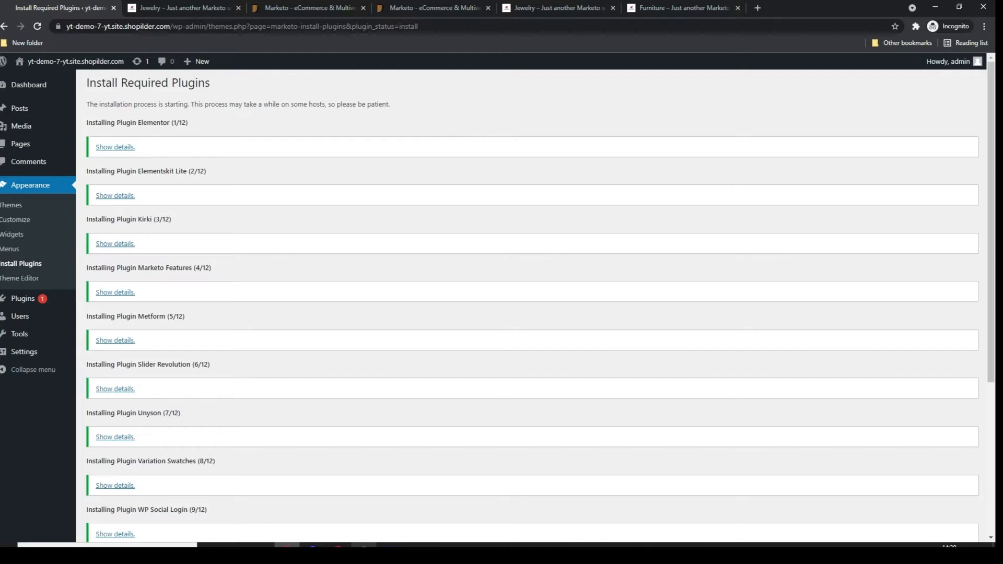
scroll(199, 350, "down", 4)
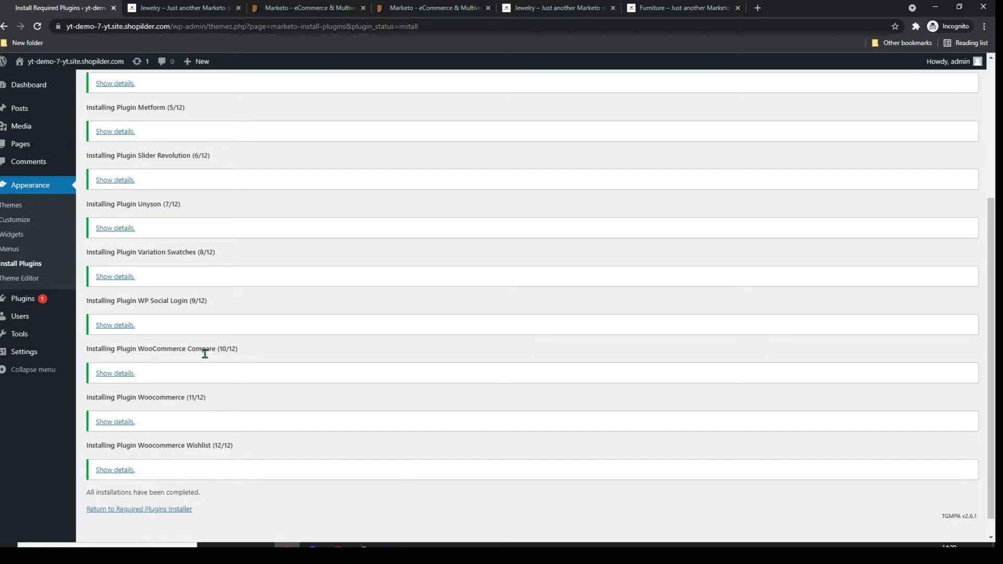
scroll(205, 354, "down", 1)
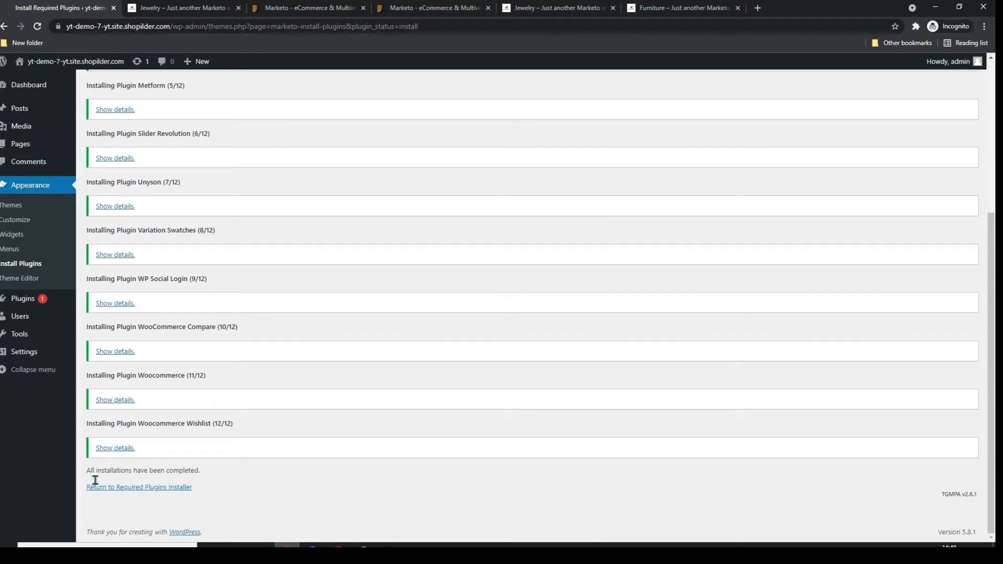
Step: Return to the required plugins installer and bulk activate all of the installed plugins
left_click(155, 489)
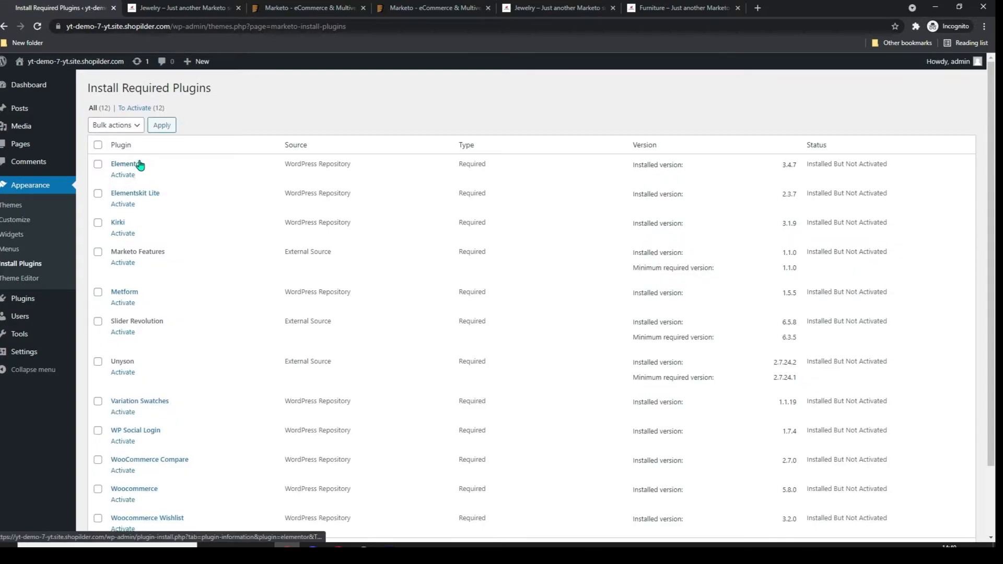
scroll(159, 306, "down", 1)
scroll(157, 313, "down", 1)
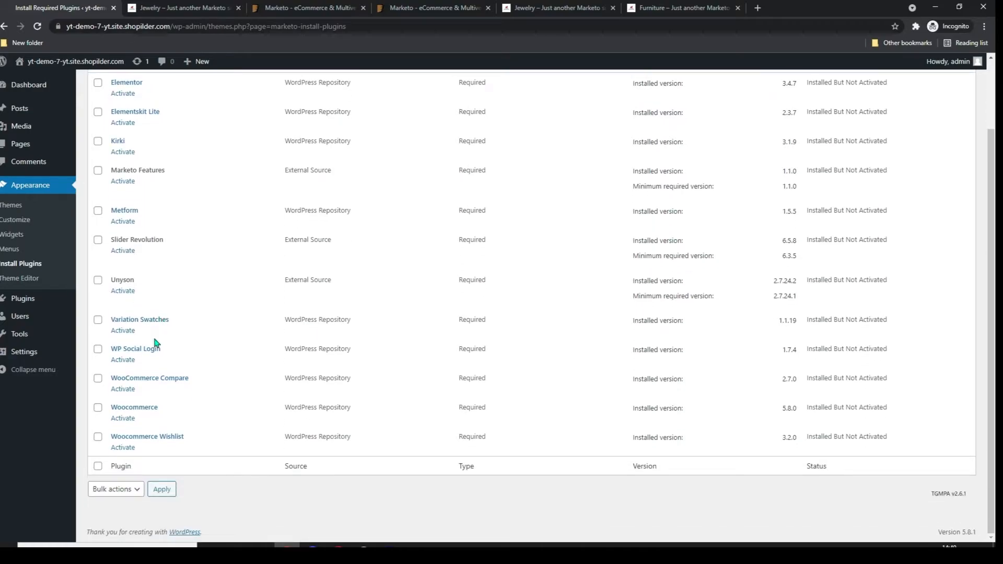
scroll(161, 409, "up", 1)
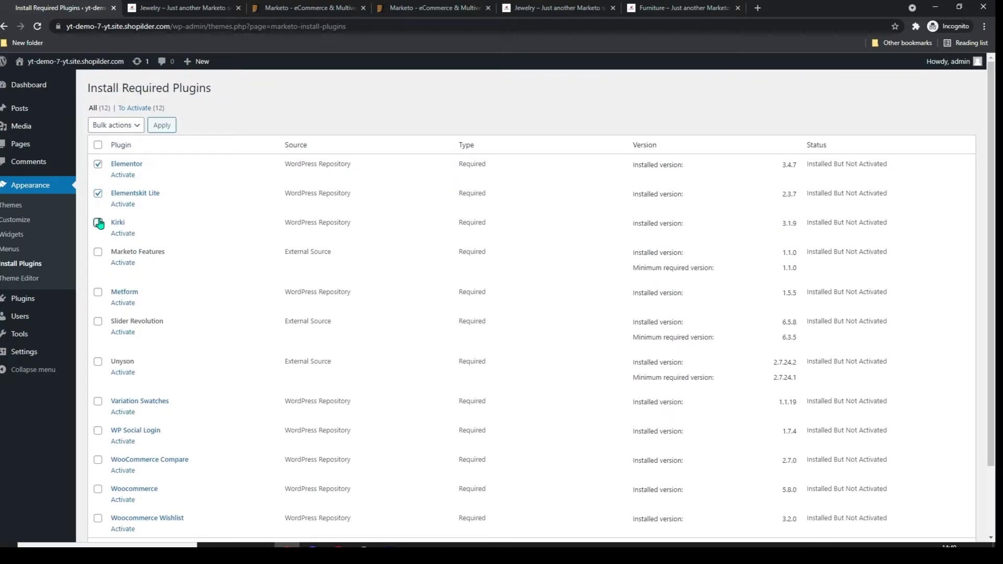
left_click(102, 146)
scroll(106, 187, "down", 3)
scroll(163, 351, "up", 3)
left_click(139, 127)
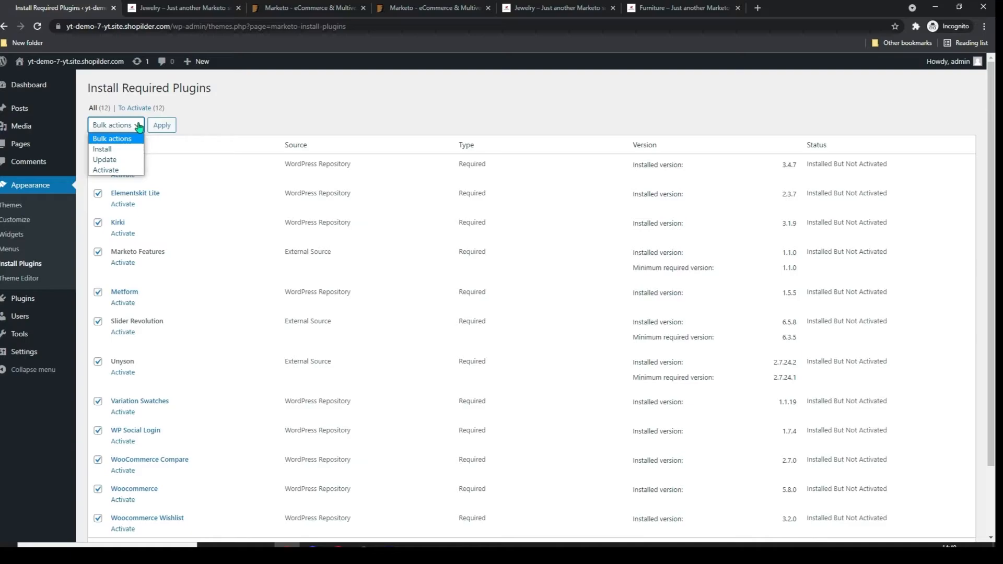
left_click(119, 171)
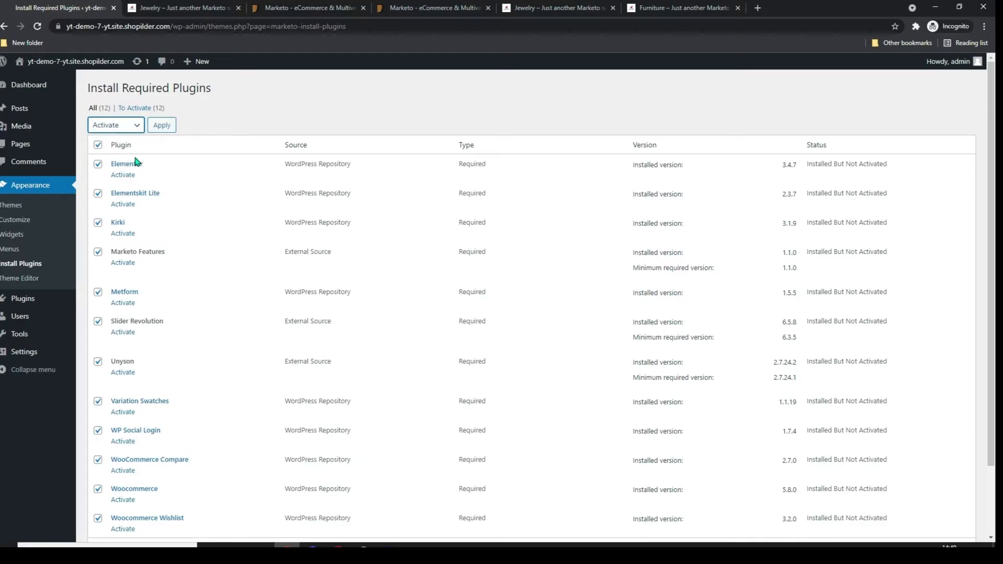
left_click(161, 125)
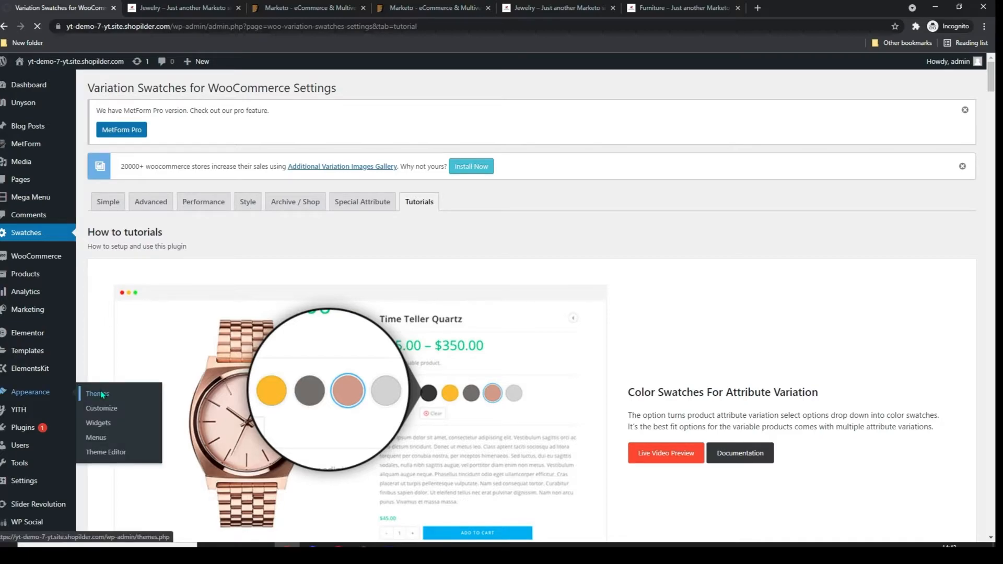
Step: Upload marketo-child.zip from the extracted Themes folder as a new theme, install it and activate Marketo Child
left_click(102, 394)
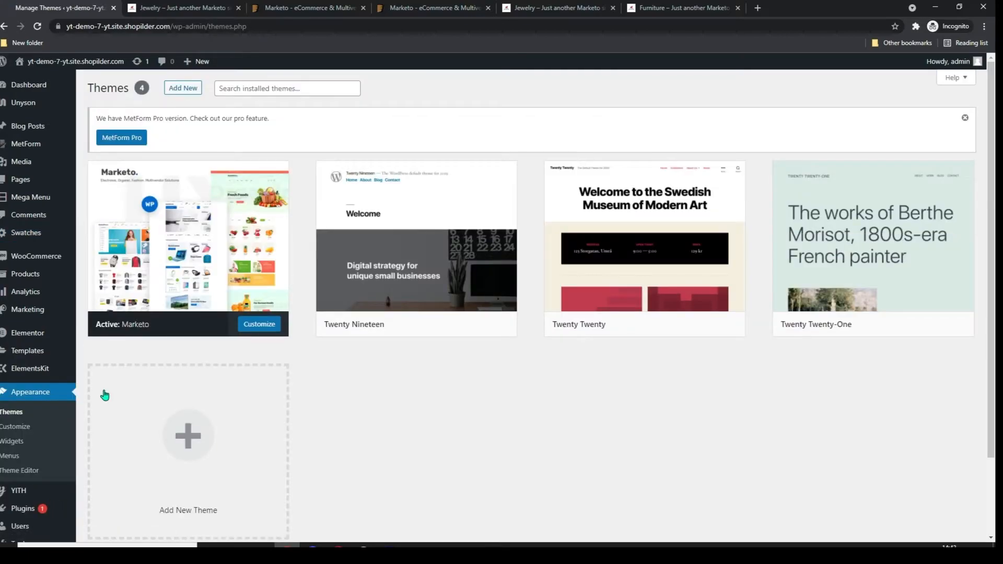
left_click(176, 93)
left_click(176, 91)
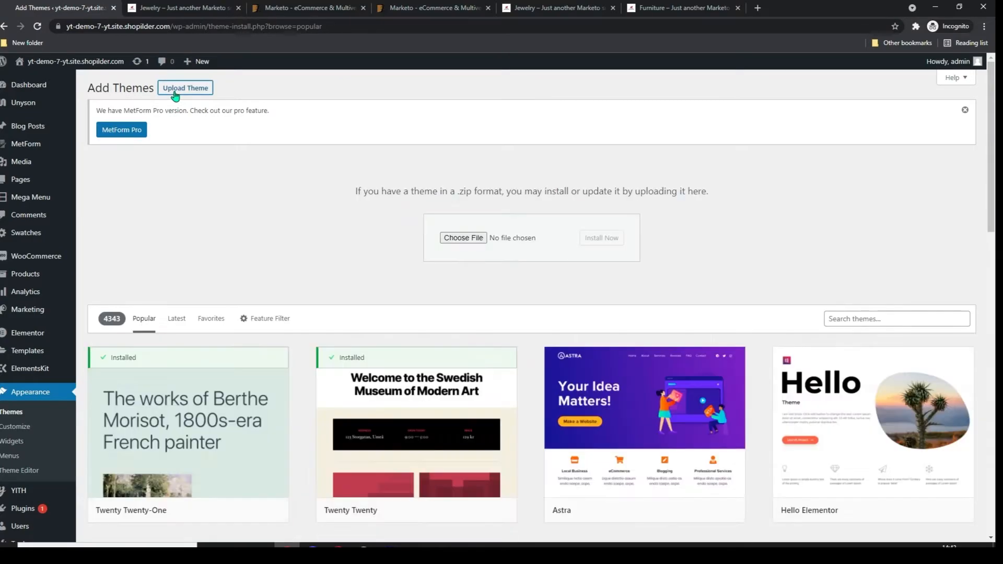
left_click(462, 238)
left_click(355, 102)
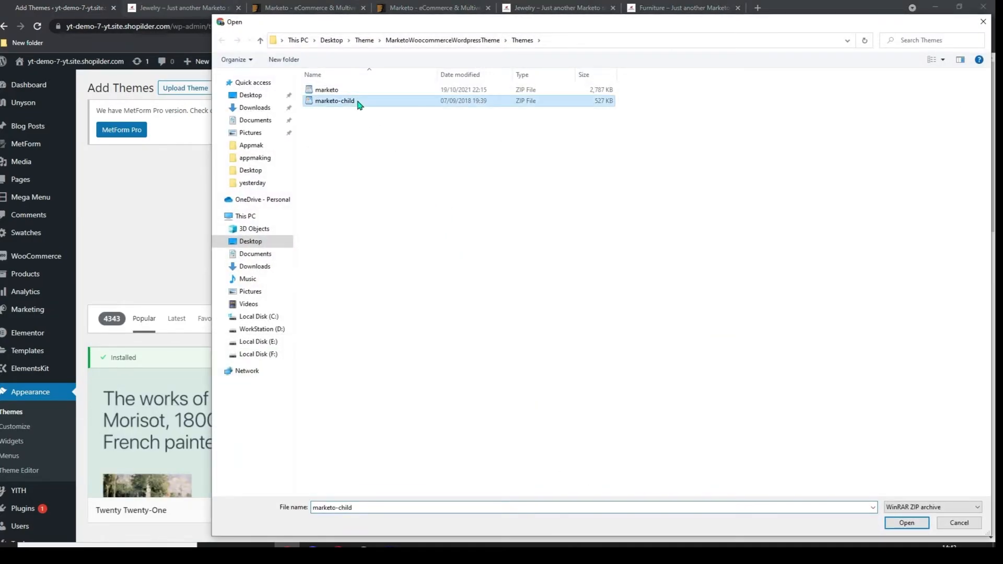
left_click(906, 523)
left_click(608, 243)
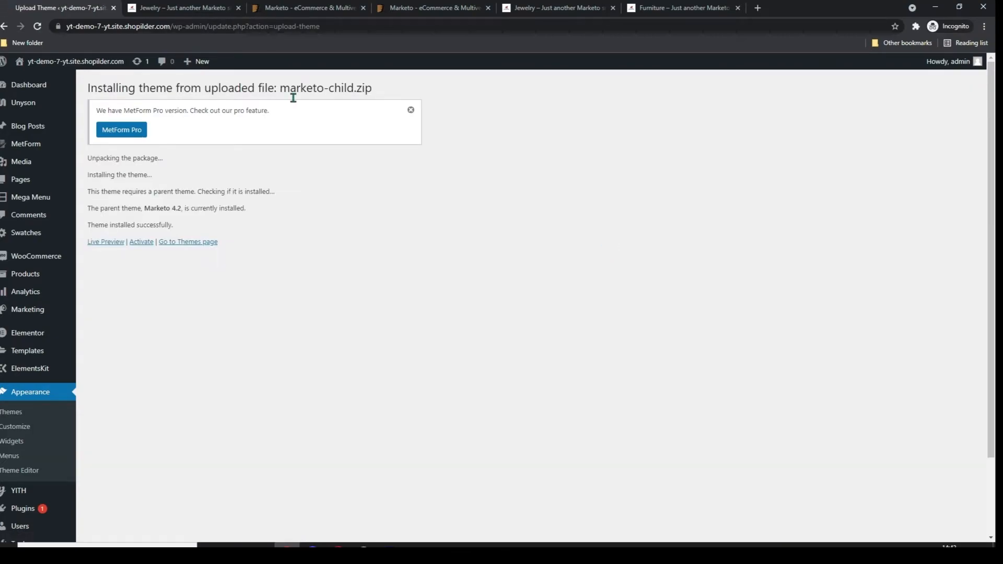
left_click(142, 241)
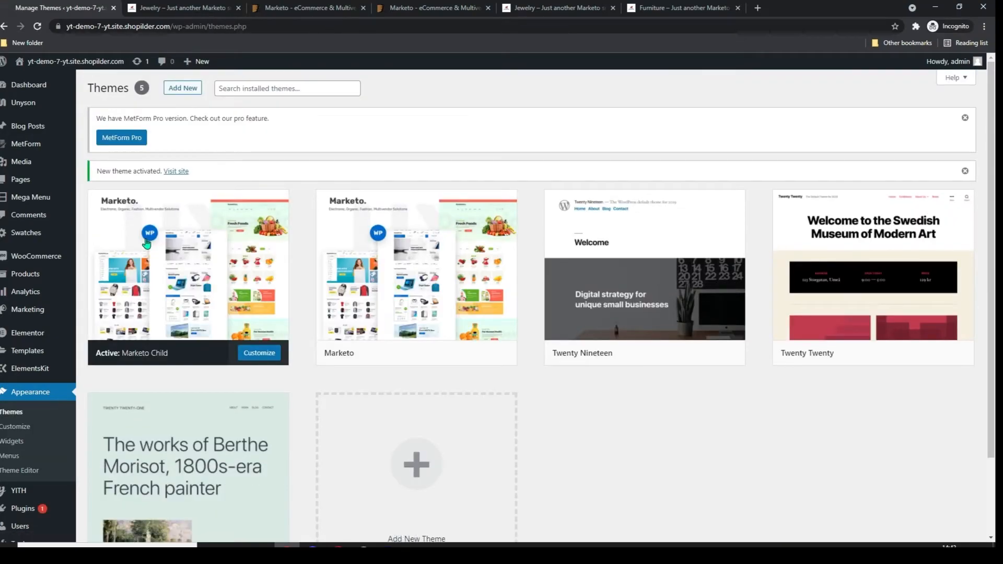
Step: Open the Demo Content Install page and look through the available Marketo demo designs
mouse_move(146, 237)
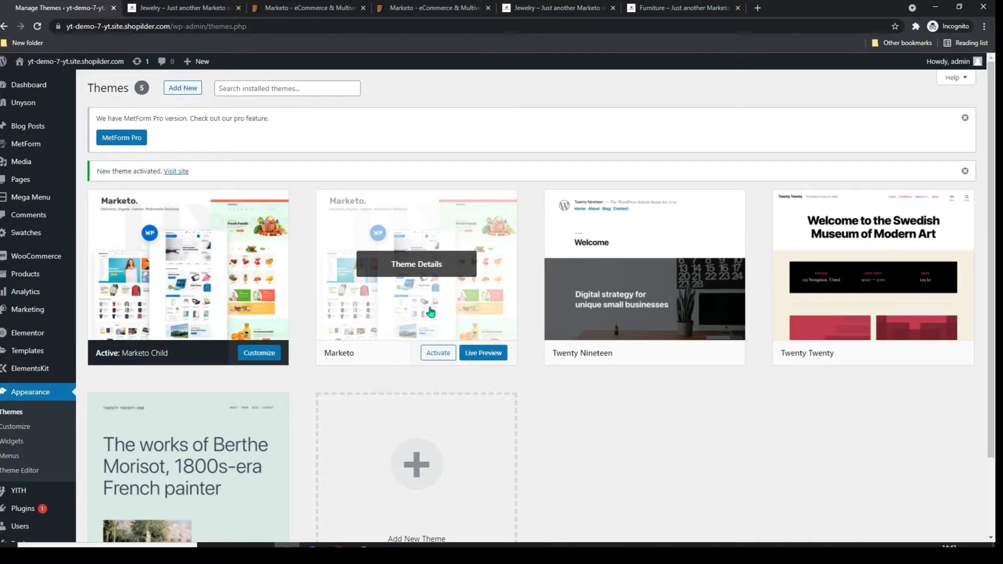
scroll(402, 261, "down", 3)
mouse_move(30, 456)
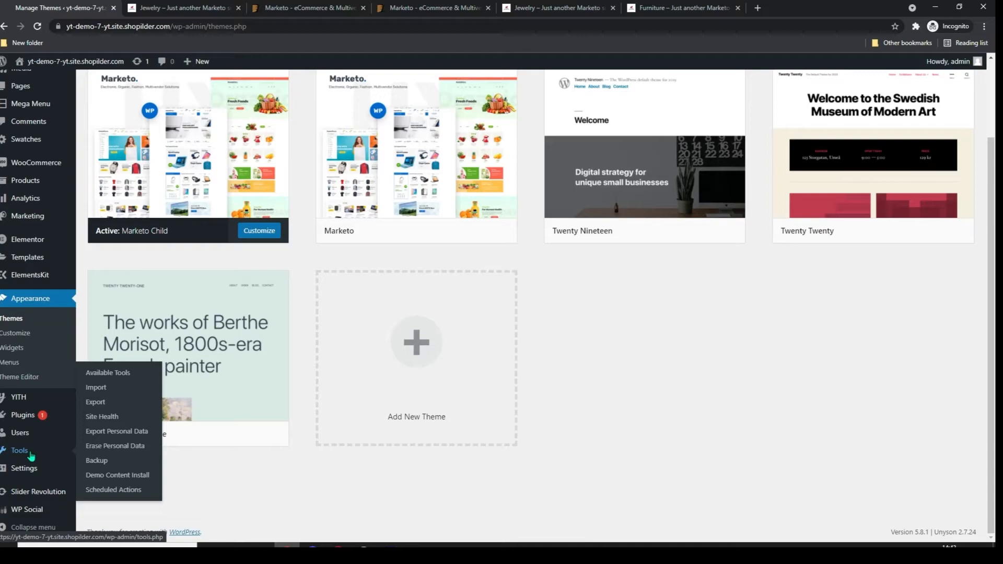
left_click(122, 477)
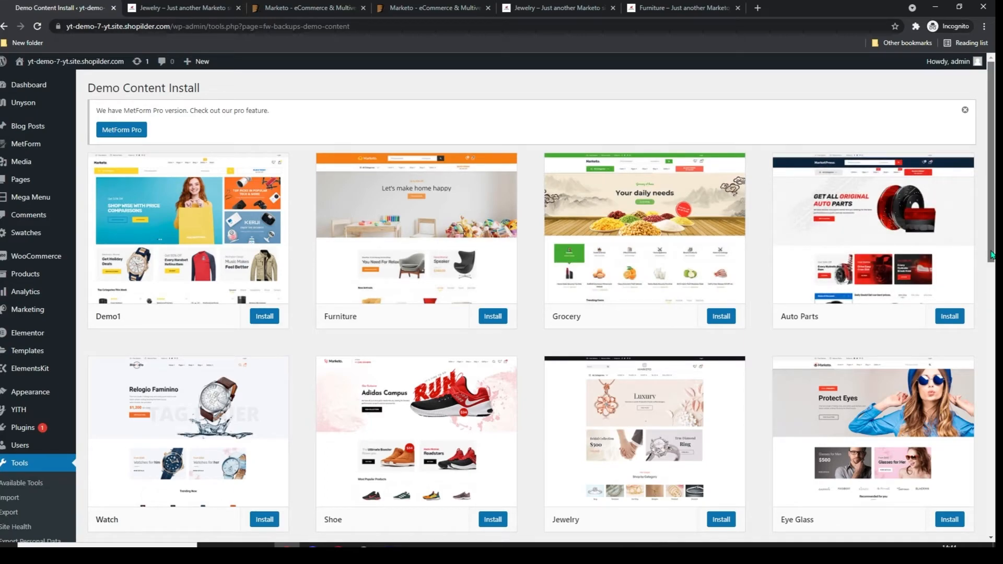
scroll(991, 254, "down", 3)
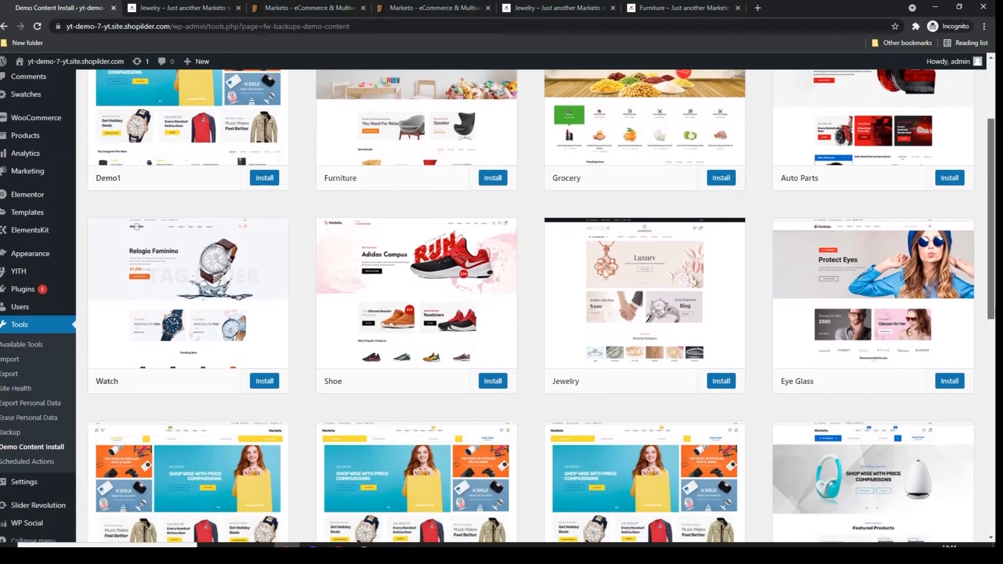
scroll(990, 255, "down", 4)
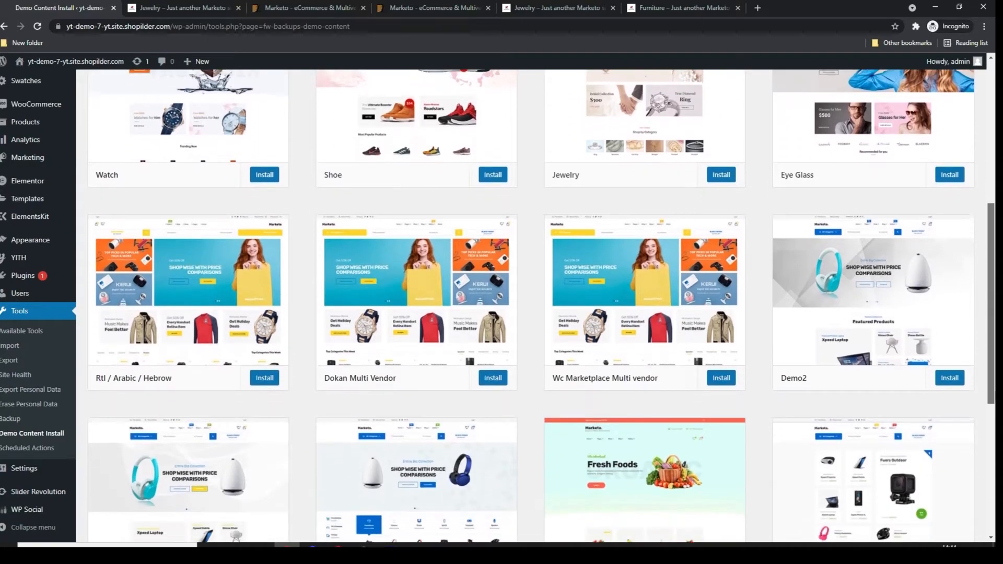
scroll(991, 255, "down", 4)
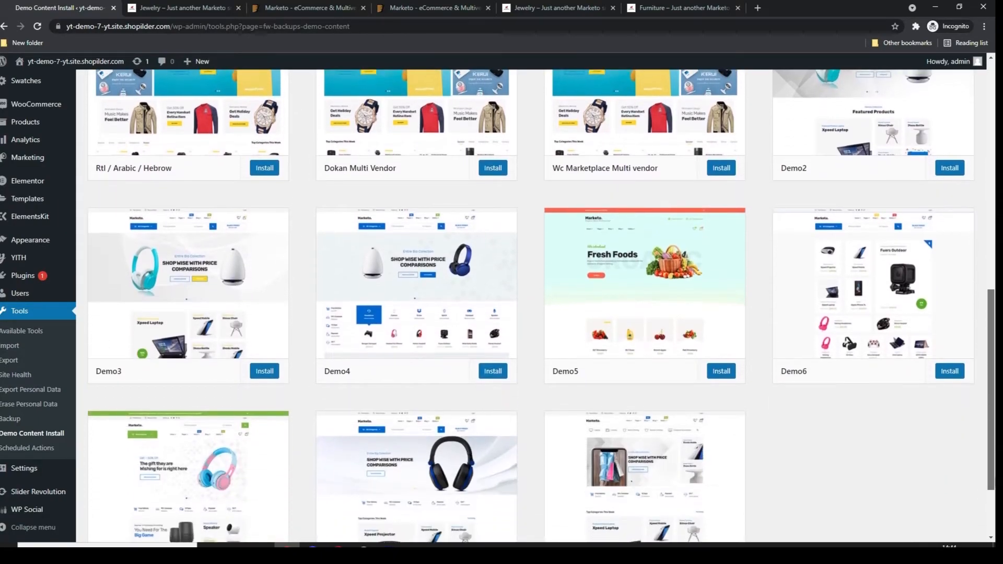
scroll(673, 367, "up", 9)
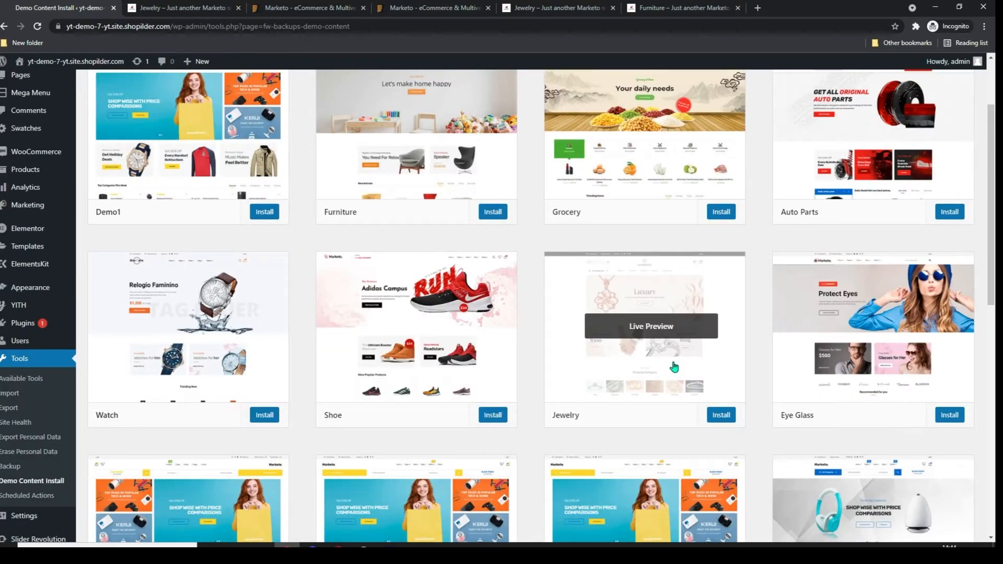
Step: Look through the live preview of the Jewelry demo and return to the Demo Content Install page
left_click(655, 327)
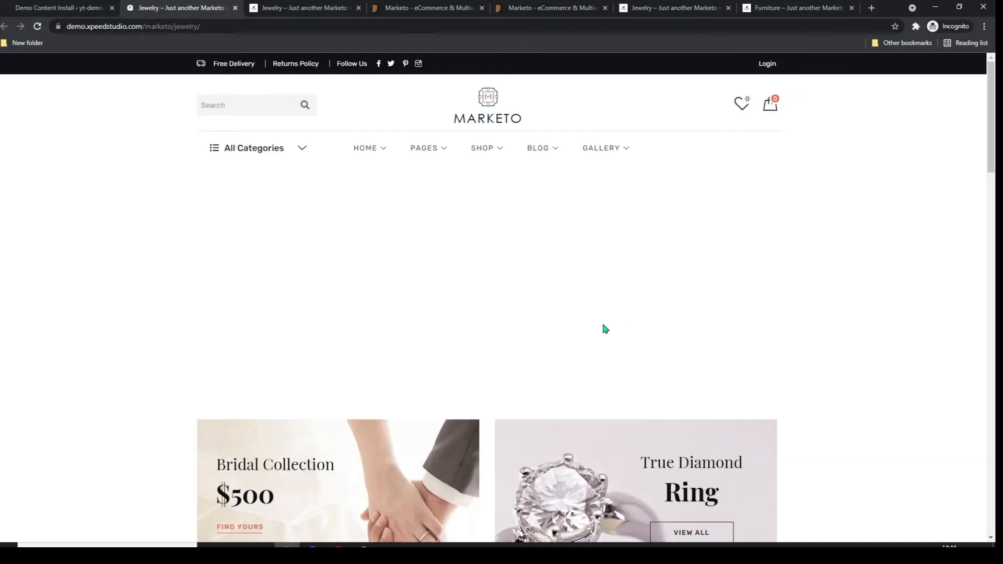
scroll(603, 328, "down", 2)
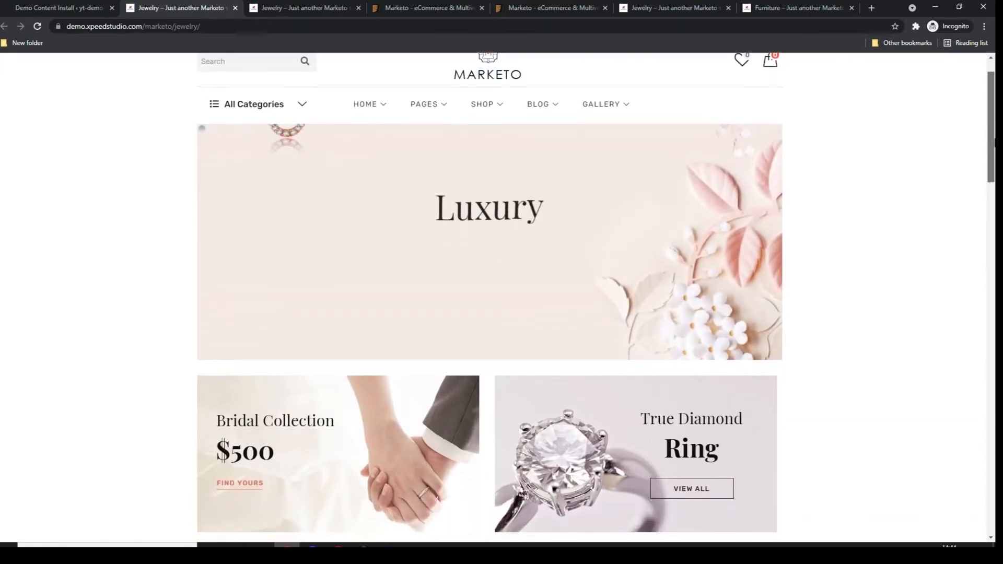
left_click_drag(994, 152, 994, 308)
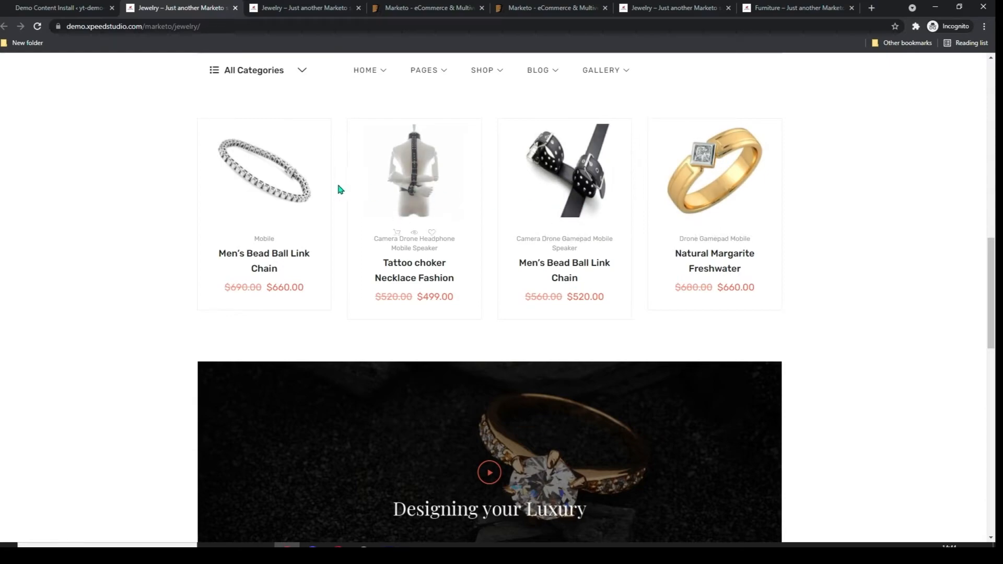
left_click(70, 8)
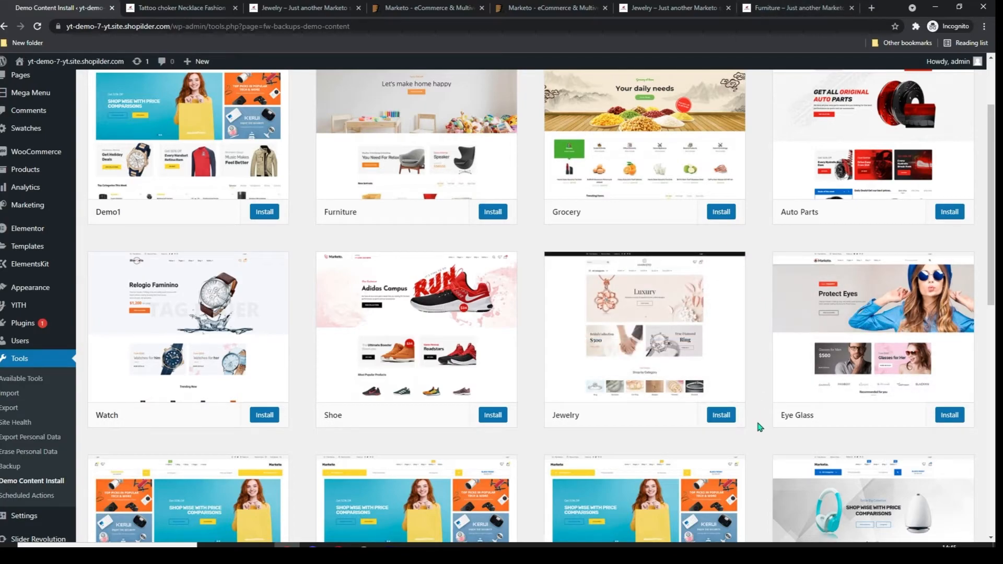
Step: Install the Jewelry demo content, confirm the installation and review the site's homepage
left_click(722, 420)
key("Return")
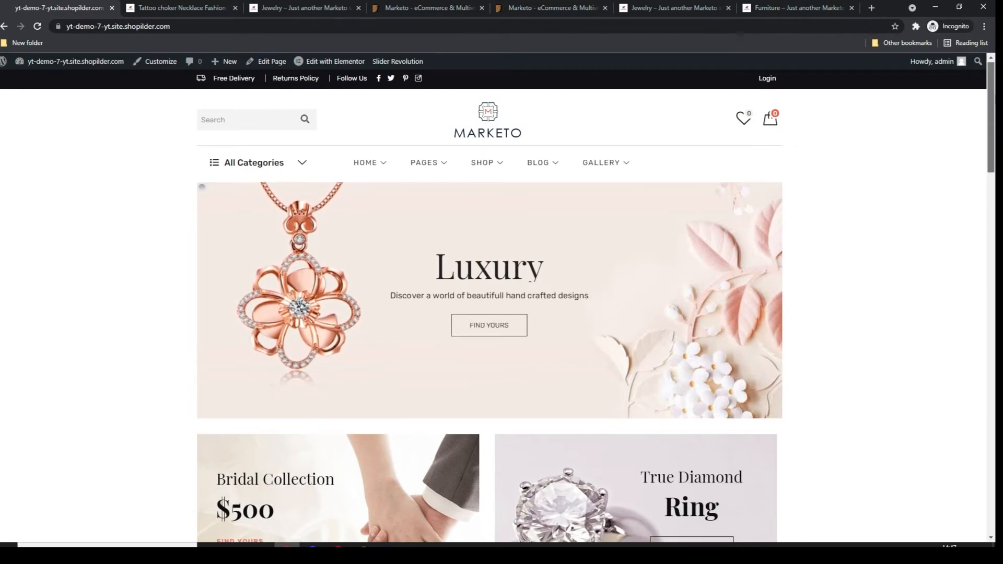
scroll(994, 125, "down", 2)
scroll(994, 125, "down", 10)
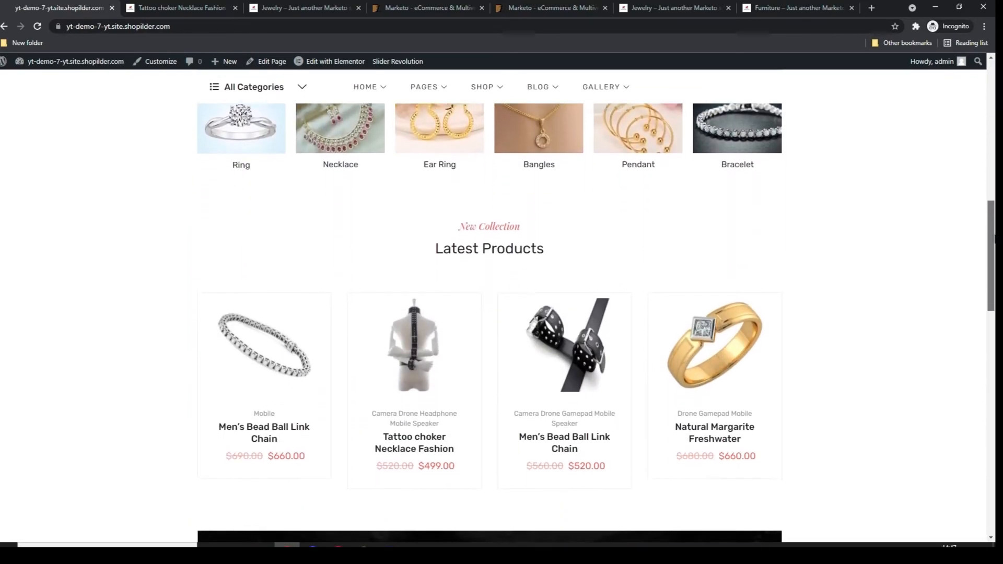
scroll(994, 126, "down", 4)
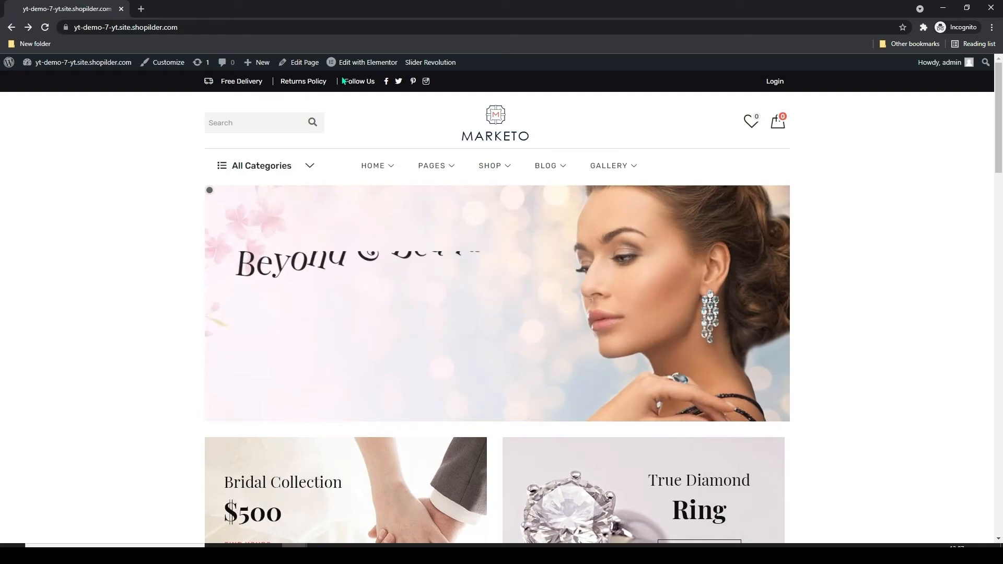
Step: Open the site's homepage in the Elementor editor and browse the available widgets
mouse_move(360, 69)
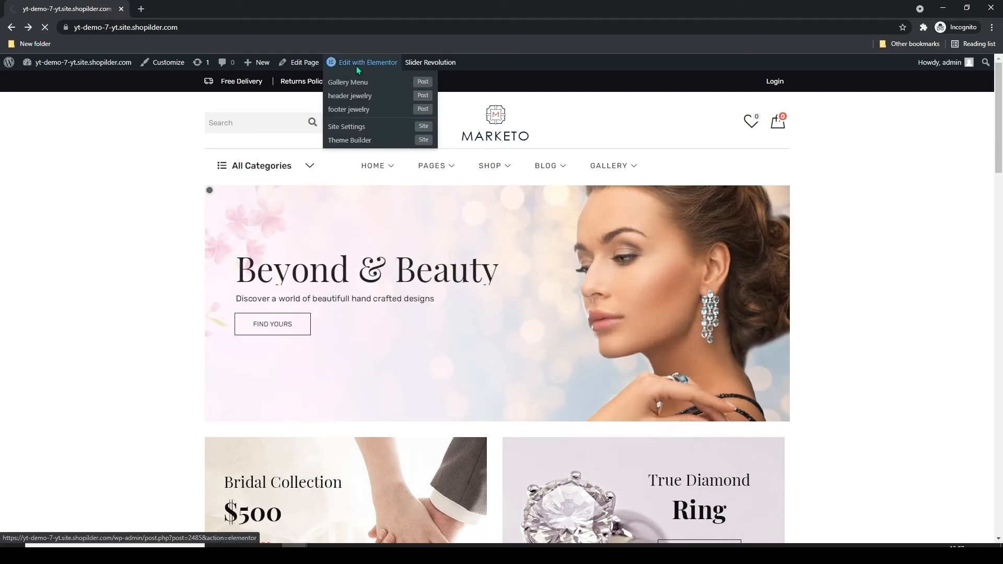
left_click(359, 70)
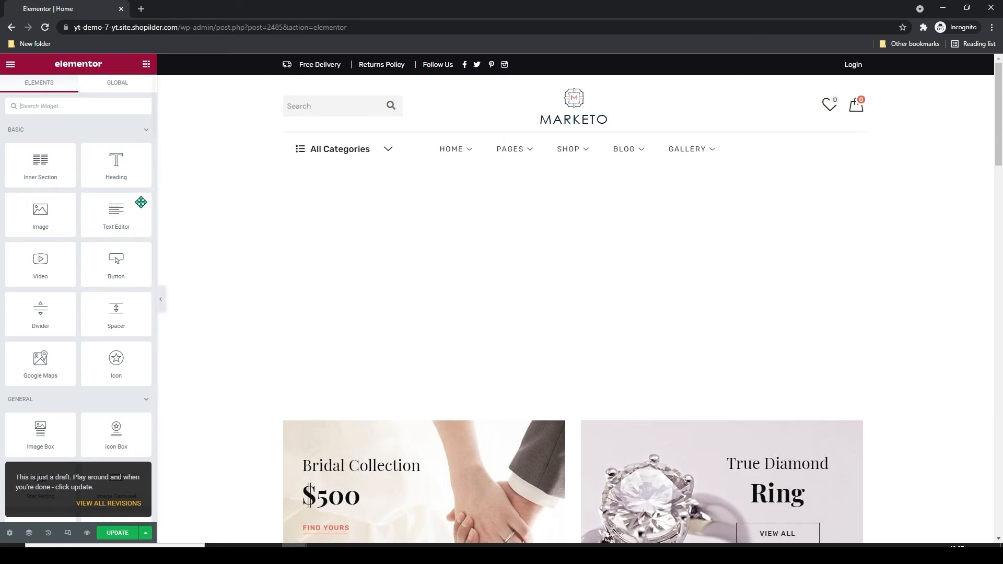
scroll(98, 249, "down", 1)
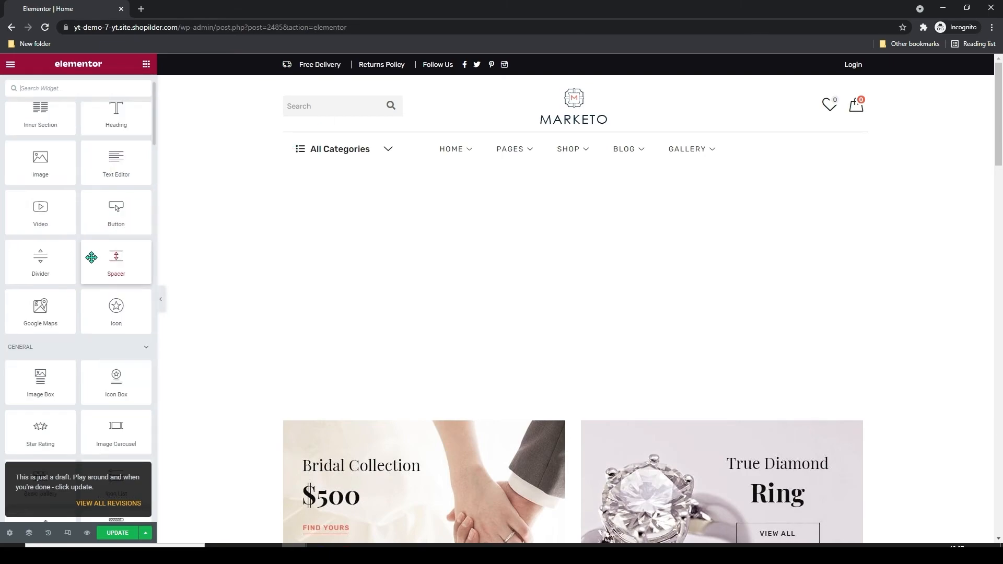
Step: Add a Heading widget directly below the site's navigation menu and set its text to COLLECTIONS
scroll(91, 257, "down", 2)
scroll(87, 259, "down", 3)
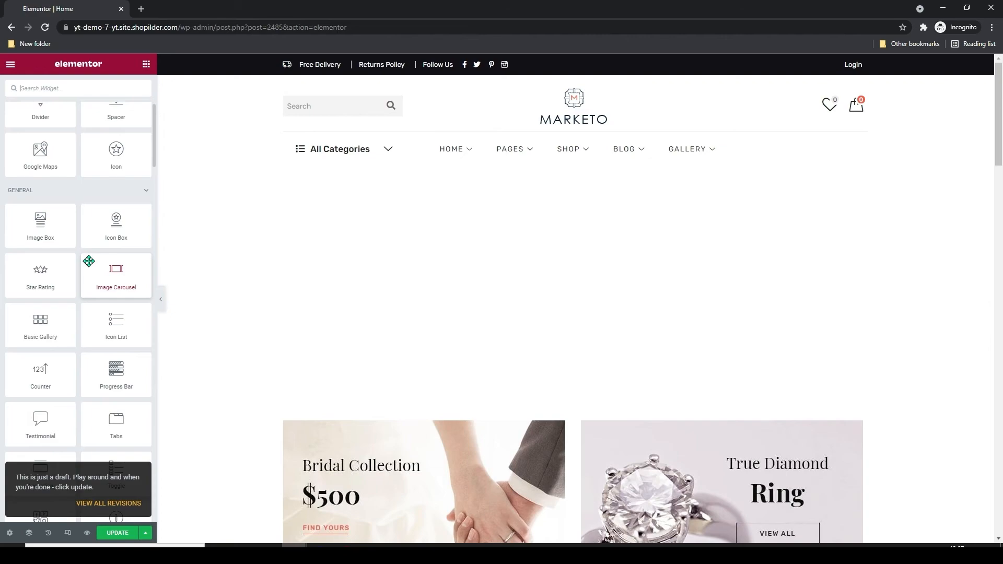
scroll(89, 262, "down", 2)
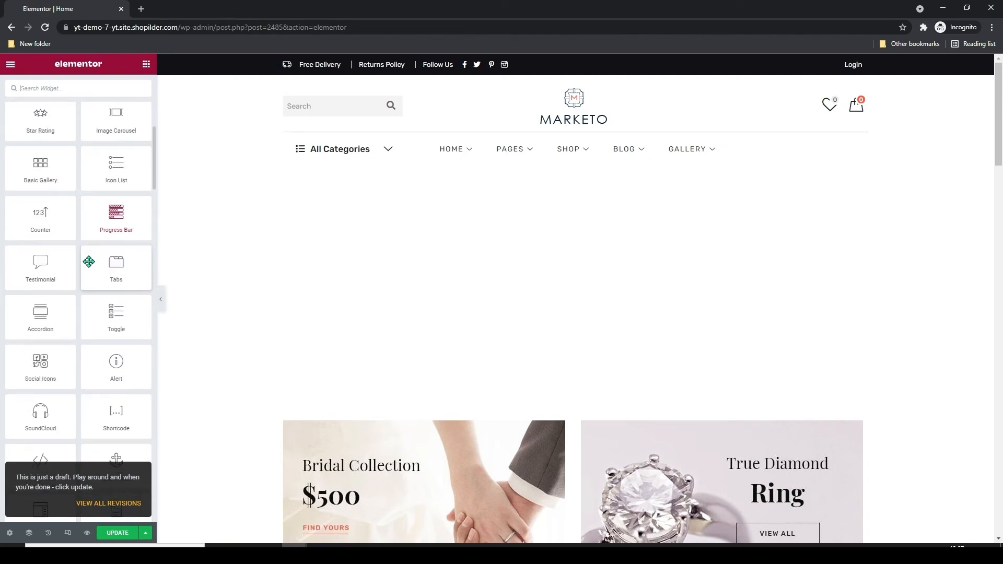
scroll(89, 261, "down", 2)
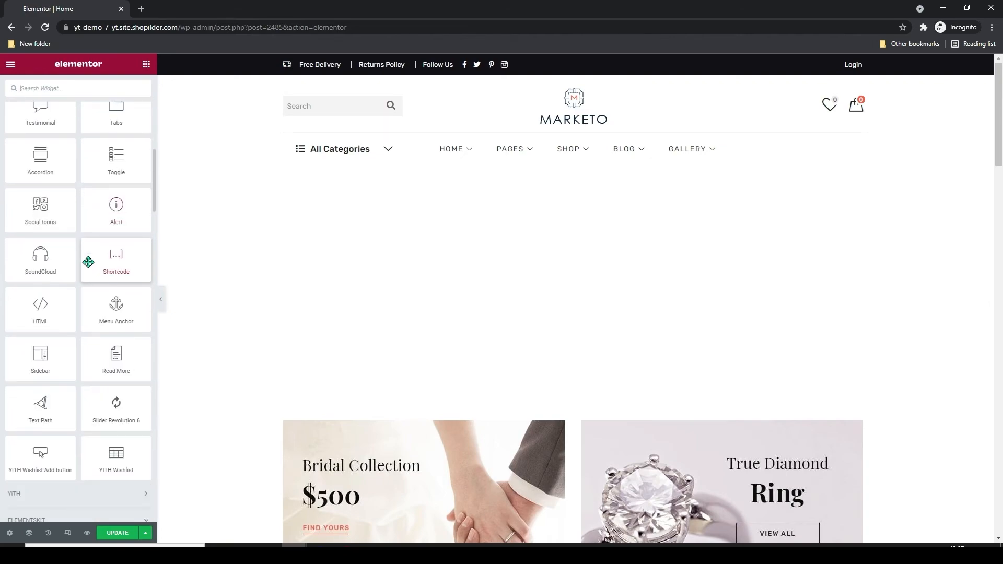
scroll(87, 264, "up", 10)
left_click_drag(107, 173, 427, 176)
left_click_drag(496, 177, 273, 182)
left_click_drag(506, 186, 291, 188)
type("COLLECTIOMS")
key("BackSpace")
key("BackSpace")
type("M")
key("BackSpace")
type("NS")
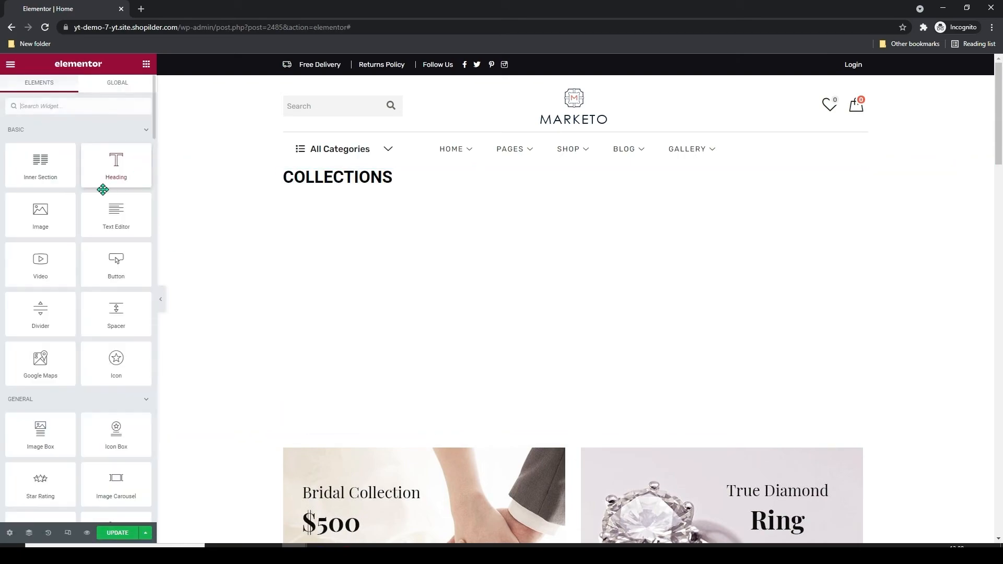
Step: Insert a Video widget below the COLLECTIONS heading and look through the remaining available widgets
left_click_drag(36, 264, 501, 302)
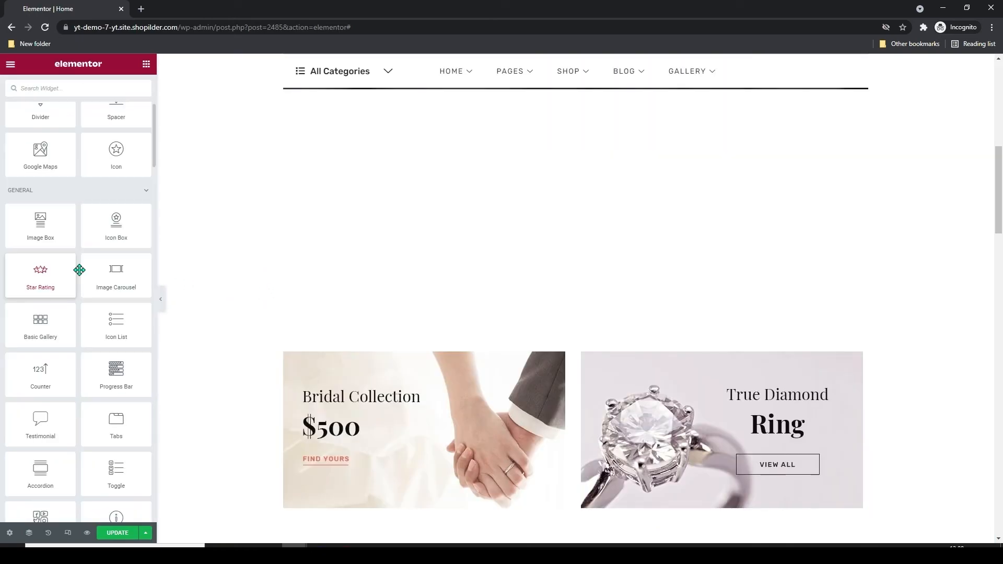
scroll(79, 270, "down", 6)
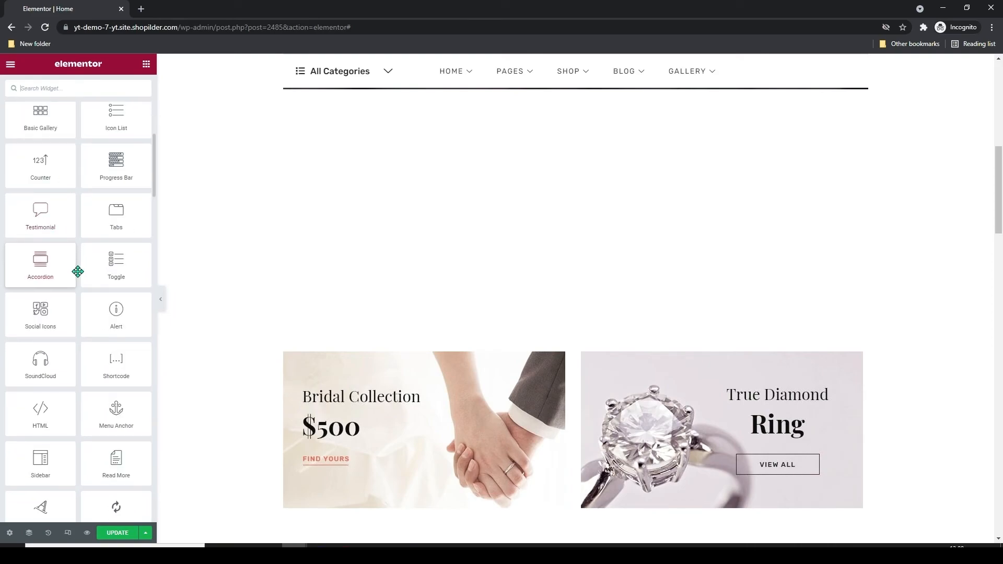
scroll(47, 351, "down", 2)
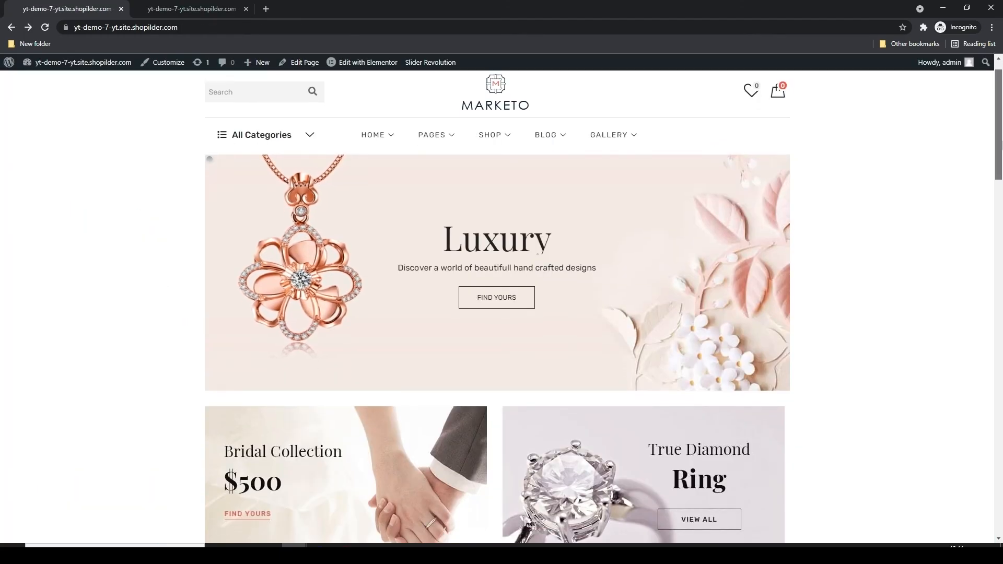
Step: Review the site's homepage from the Luxury banner through the category and product sections down to the country list
scroll(502, 303, "down", 2)
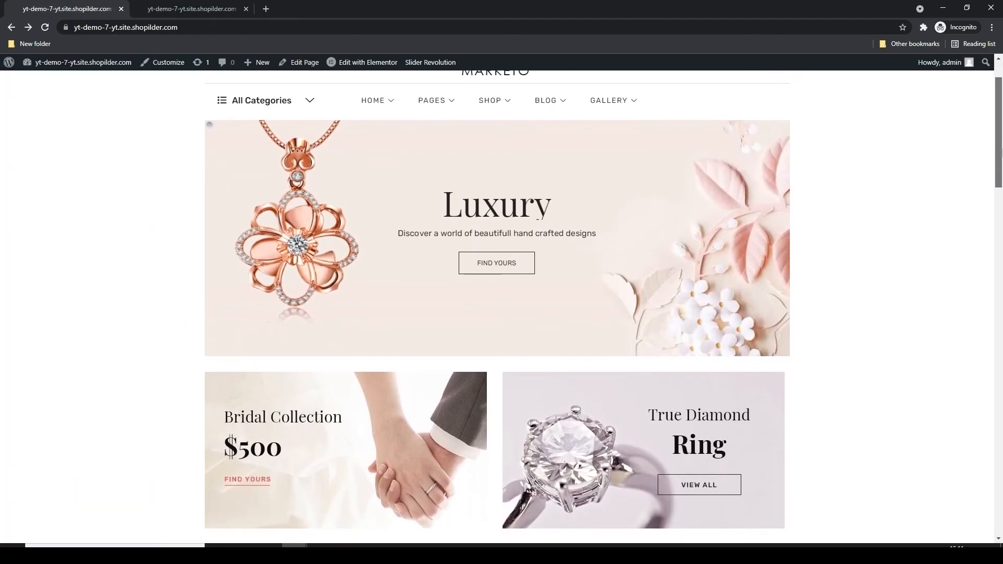
scroll(502, 302, "down", 2)
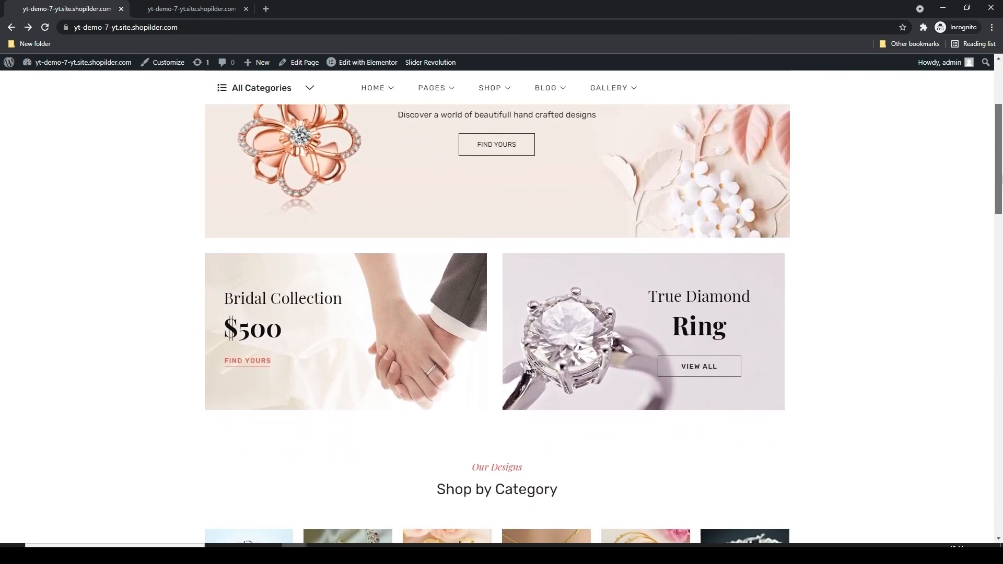
scroll(501, 303, "down", 4)
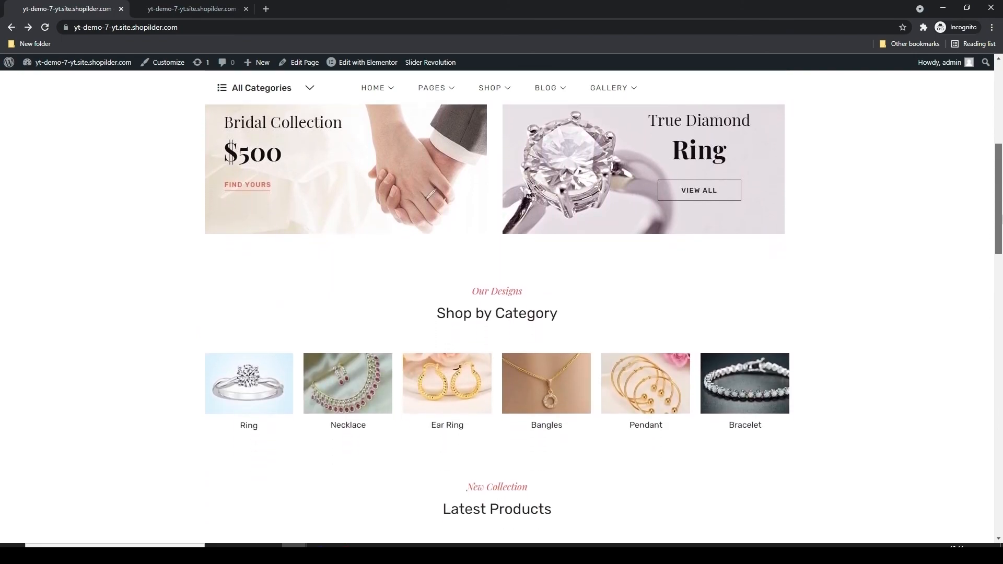
scroll(502, 303, "down", 2)
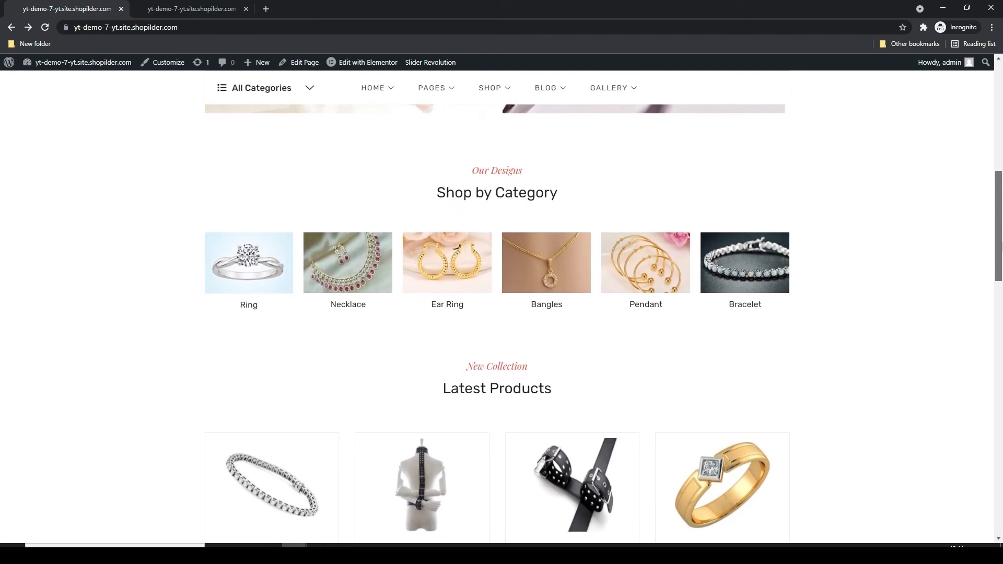
scroll(1001, 253, "down", 3)
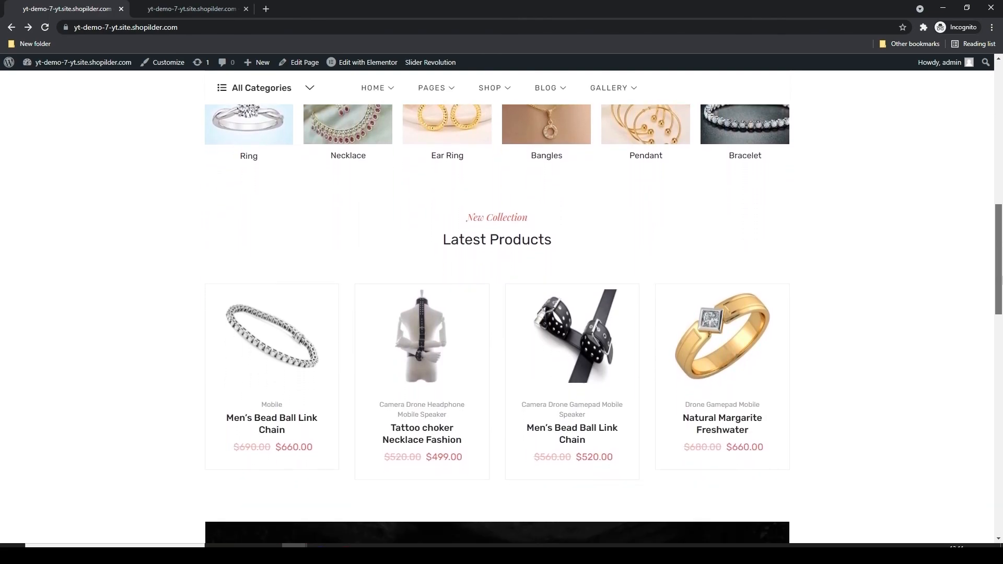
left_click_drag(1001, 284, 993, 375)
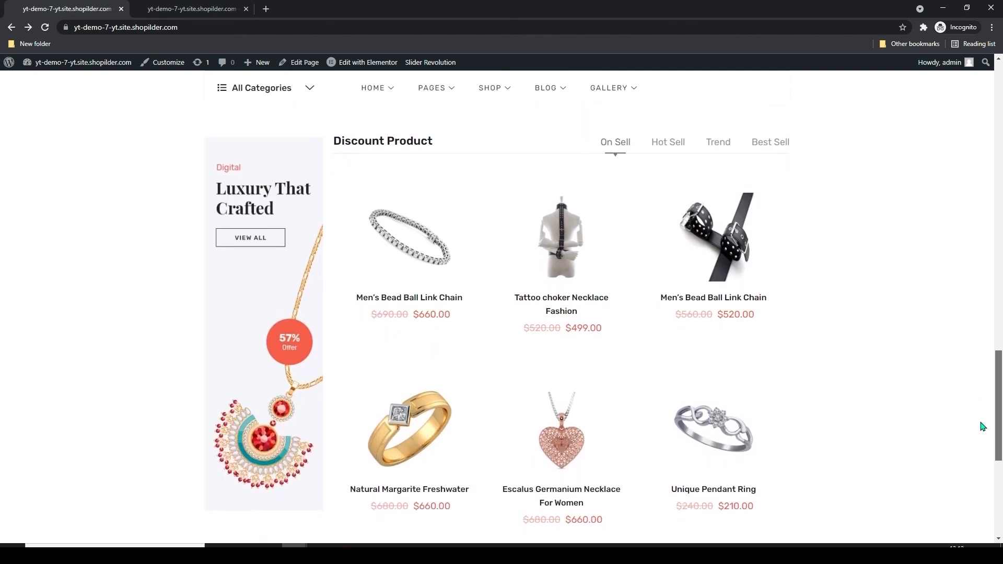
scroll(982, 425, "down", 1)
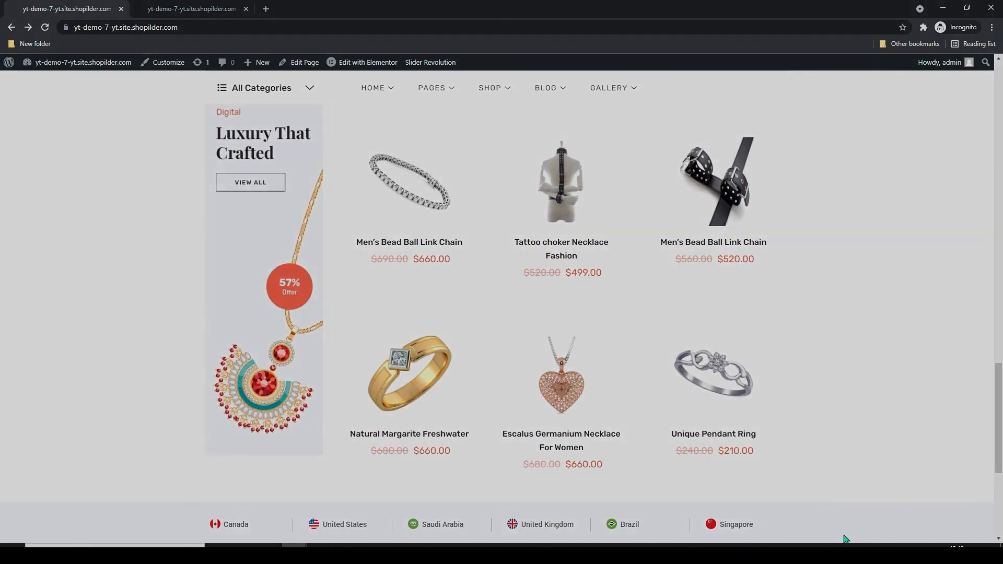